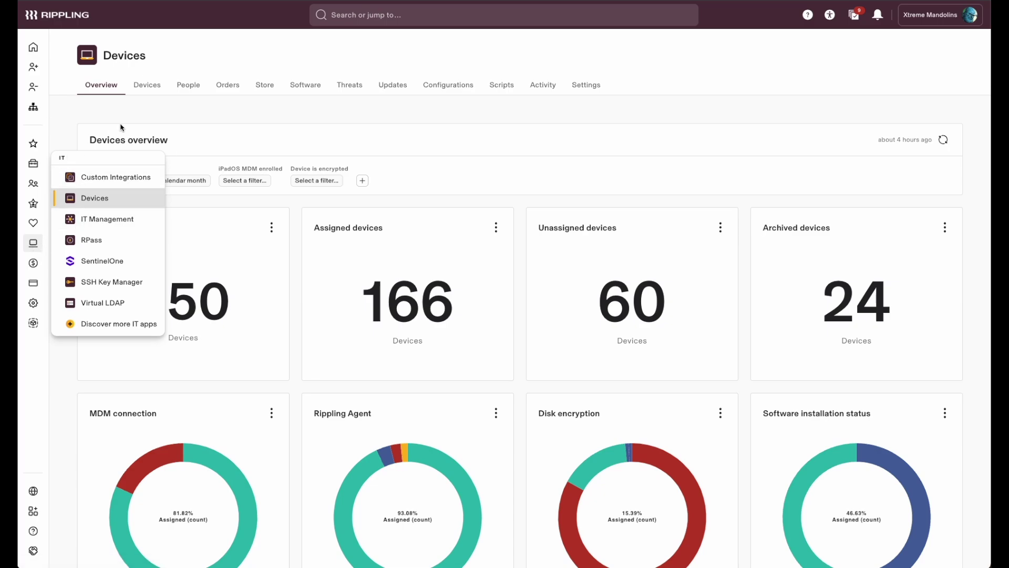
pyautogui.scroll(-3, 219, 266)
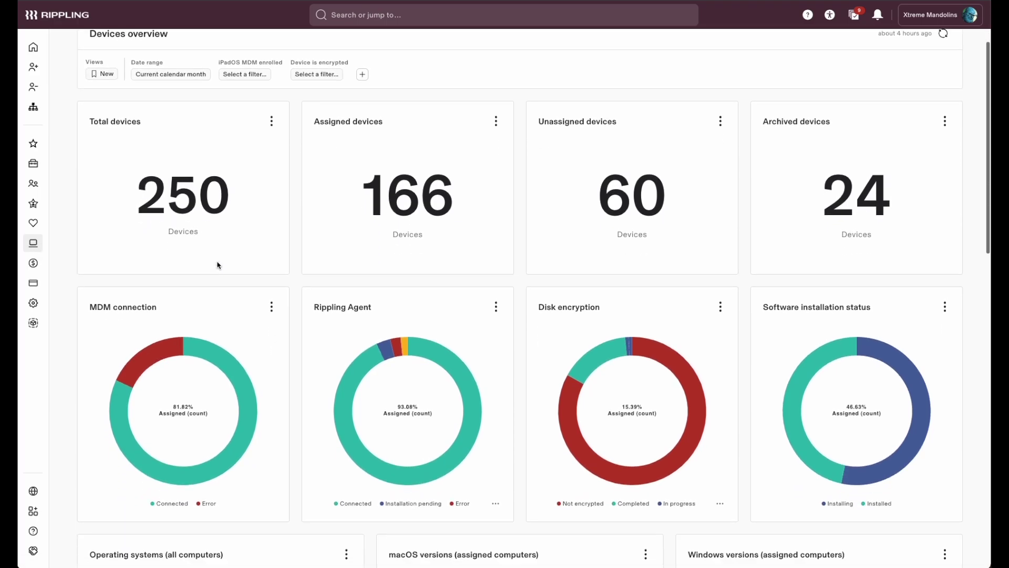
pyautogui.scroll(-4, 218, 265)
pyautogui.scroll(-4, 218, 265)
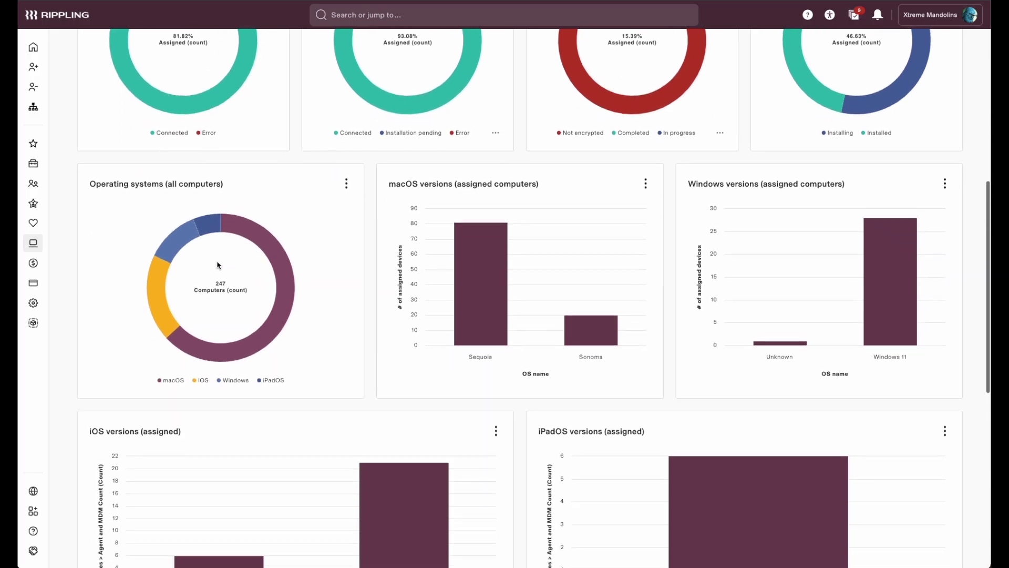
pyautogui.scroll(-3, 219, 265)
pyautogui.scroll(-2, 219, 265)
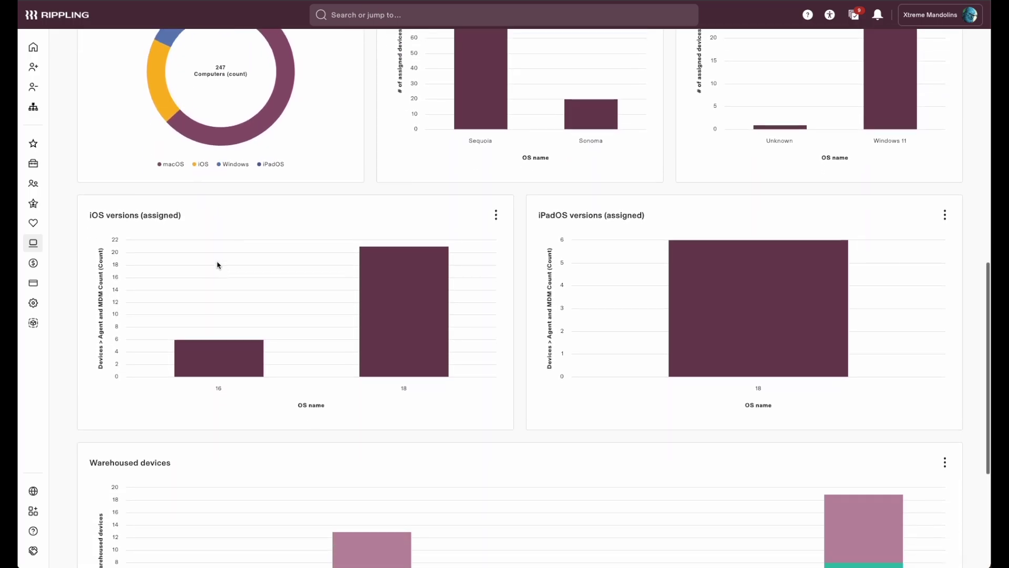
pyautogui.scroll(-3, 219, 265)
pyautogui.scroll(-1, 219, 266)
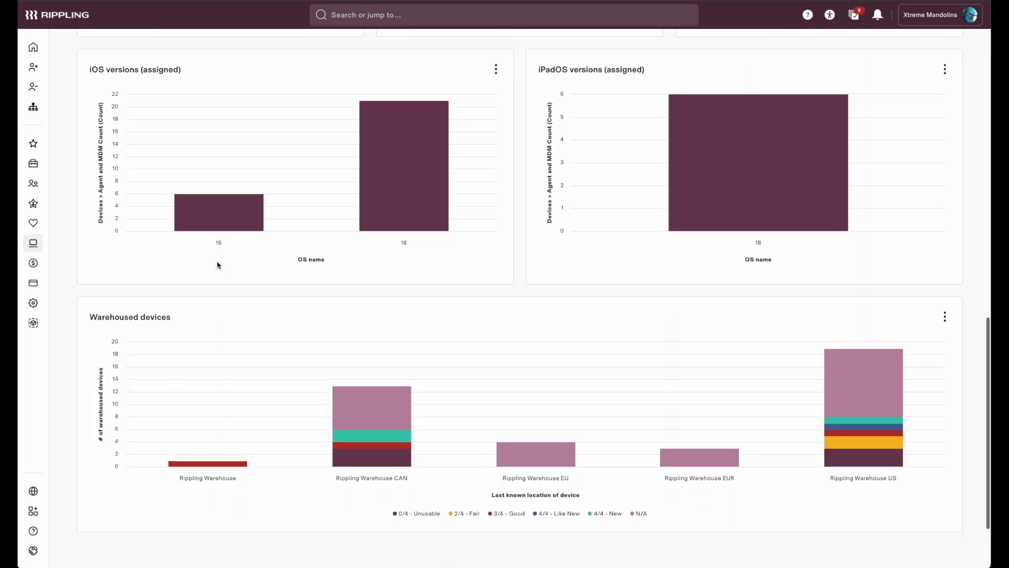
pyautogui.scroll(4, 218, 265)
pyautogui.scroll(3, 219, 265)
pyautogui.moveTo(539, 339); pyautogui.dragTo(572, 341)
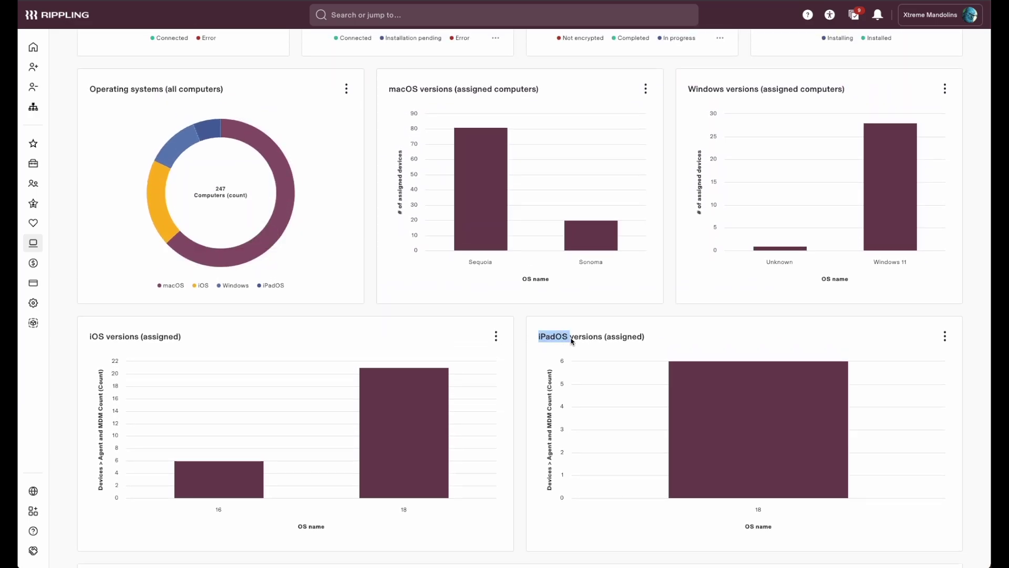
pyautogui.moveTo(90, 338); pyautogui.dragTo(175, 341)
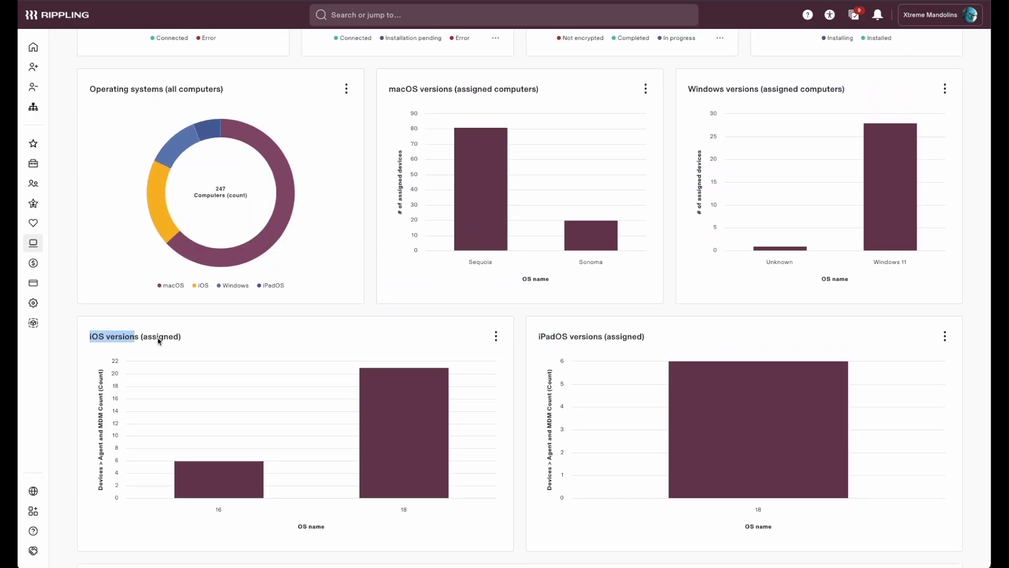
pyautogui.scroll(10, 176, 340)
pyautogui.scroll(1, 216, 191)
# Browse the Store's tablets and select the standard Apple iPad.
pyautogui.click(264, 87)
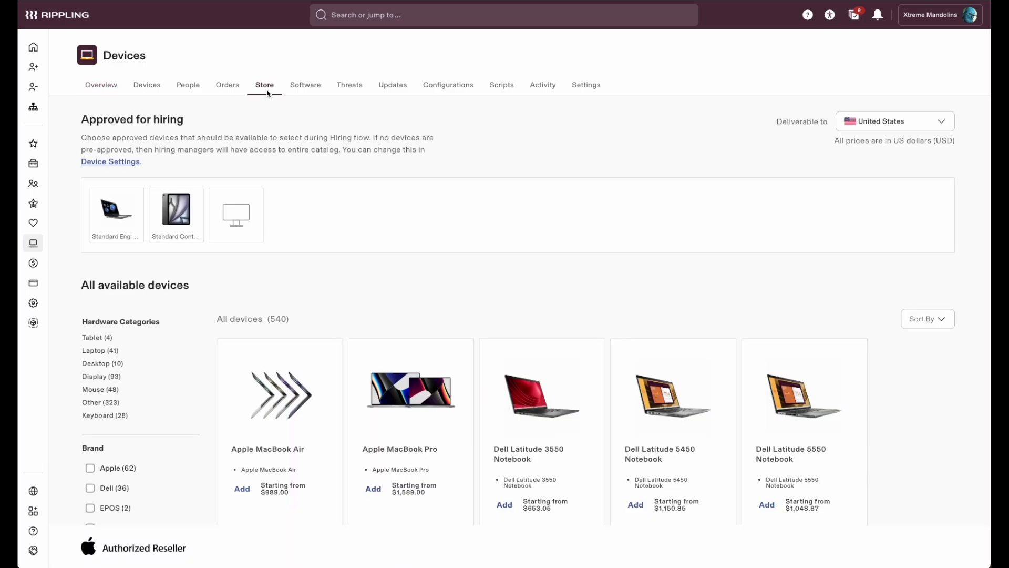
pyautogui.click(97, 338)
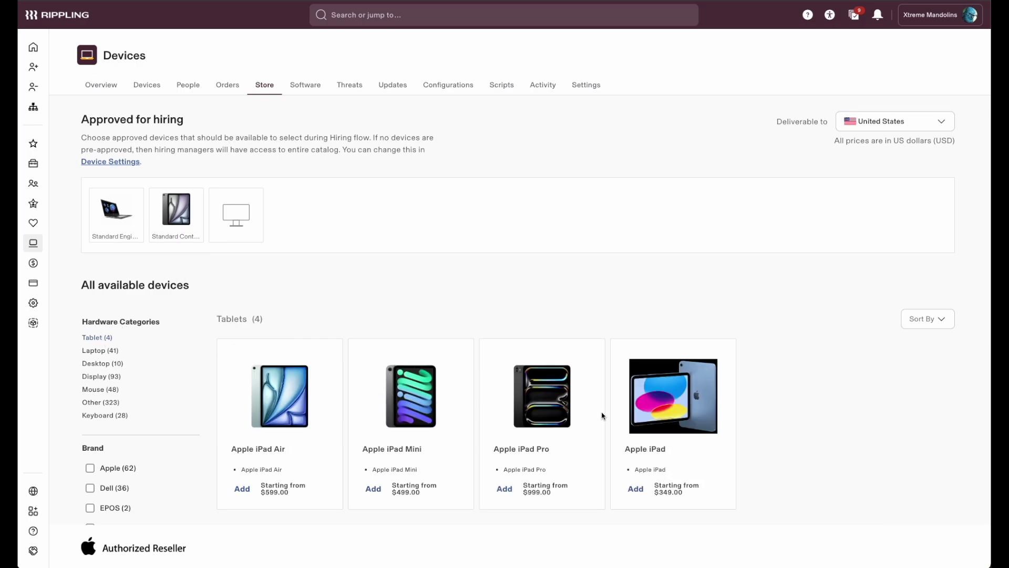
pyautogui.click(653, 411)
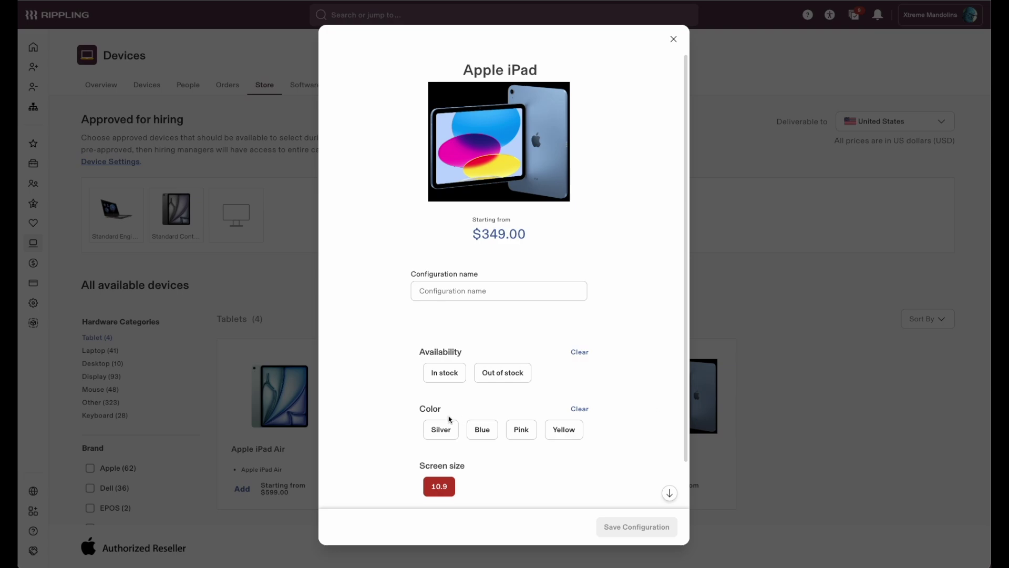
pyautogui.scroll(-1, 450, 418)
pyautogui.scroll(-1, 450, 419)
# Configure the iPad as in-stock, silver, 64 GB Wi-Fi, name it 'Basic iPad', and save.
pyautogui.click(442, 446)
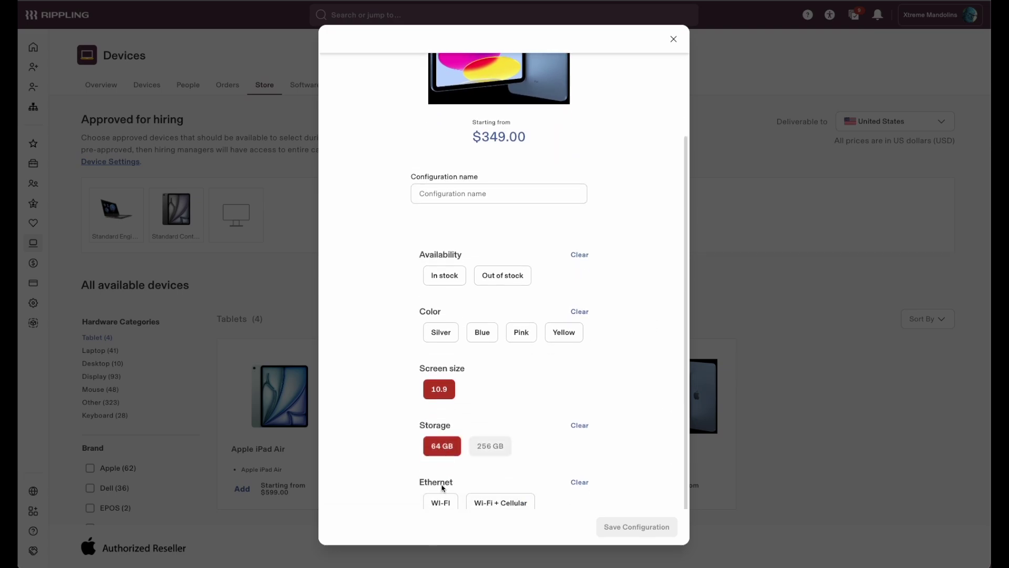
pyautogui.click(440, 503)
pyautogui.click(441, 333)
pyautogui.click(444, 275)
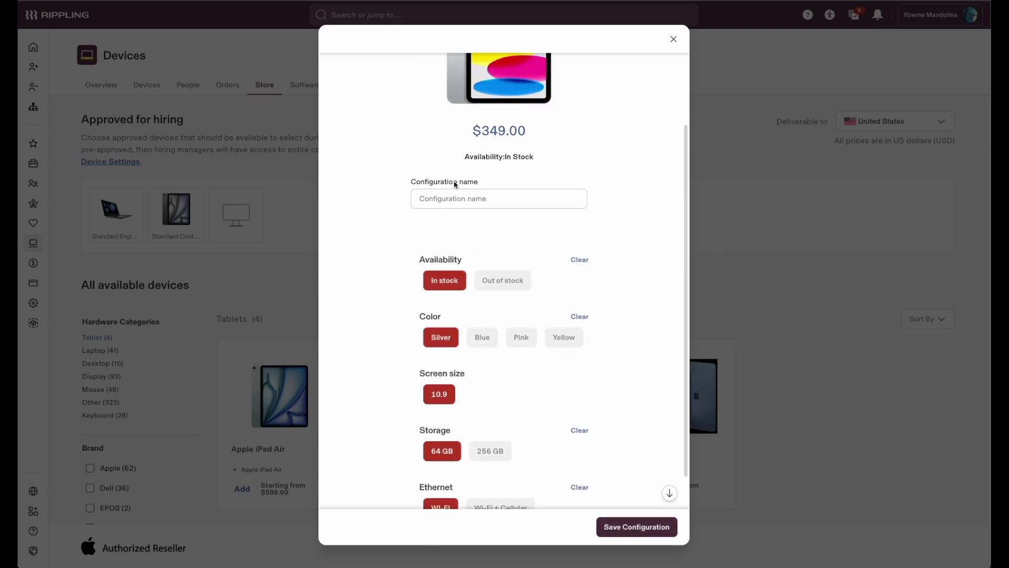
pyautogui.click(456, 197)
pyautogui.write('Bas')
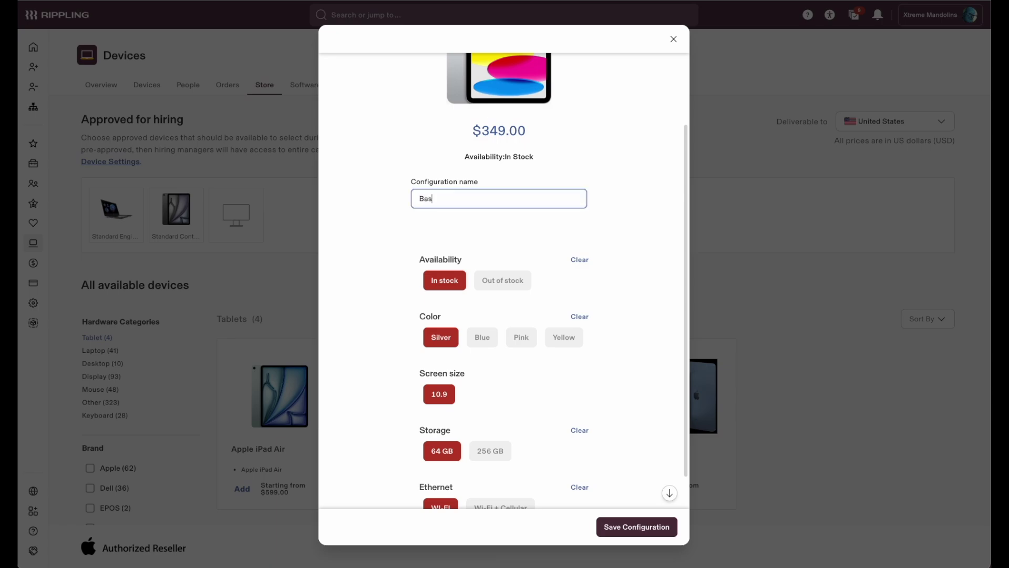
pyautogui.write('ic iPad')
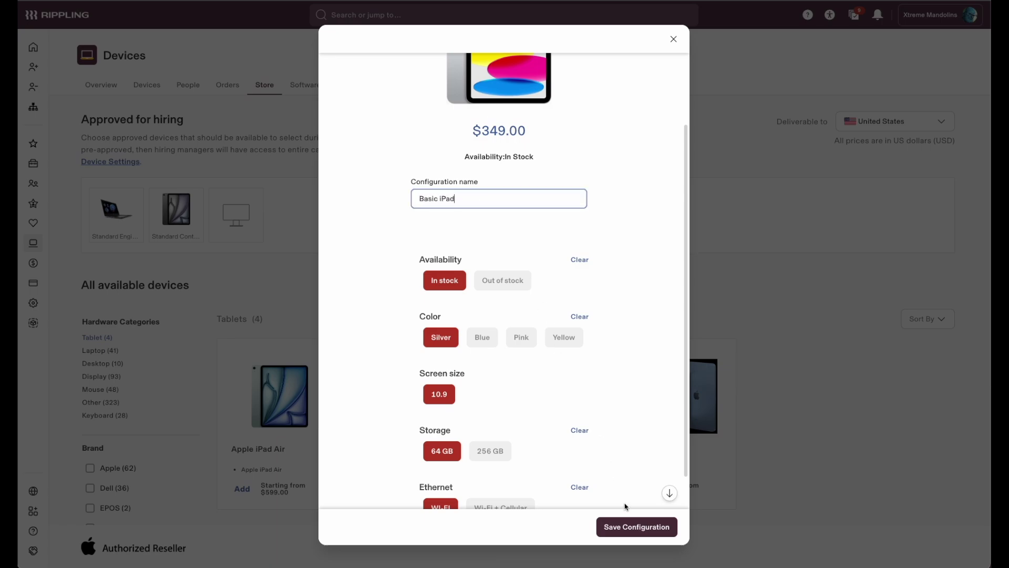
pyautogui.click(636, 528)
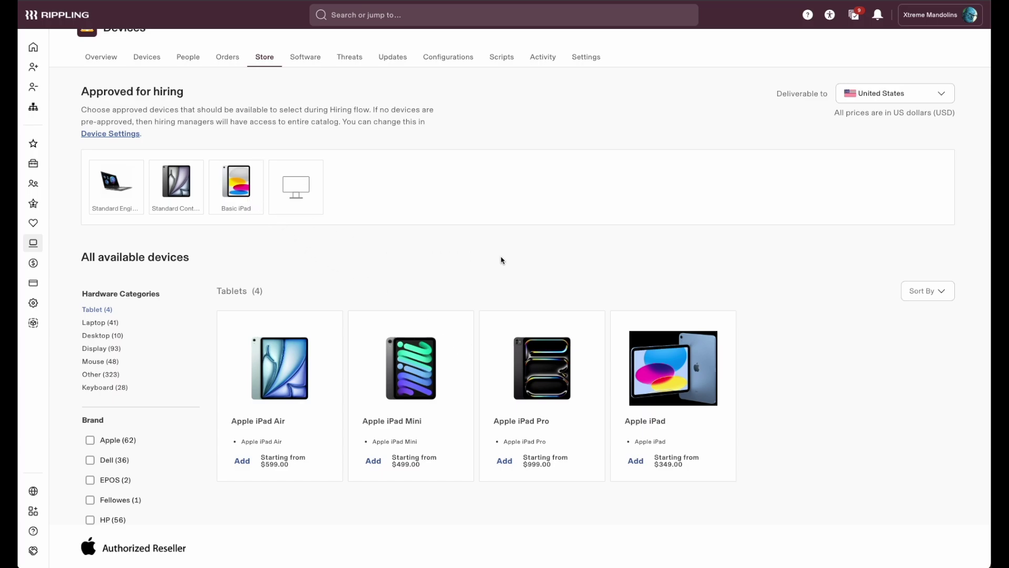
pyautogui.scroll(1, 502, 259)
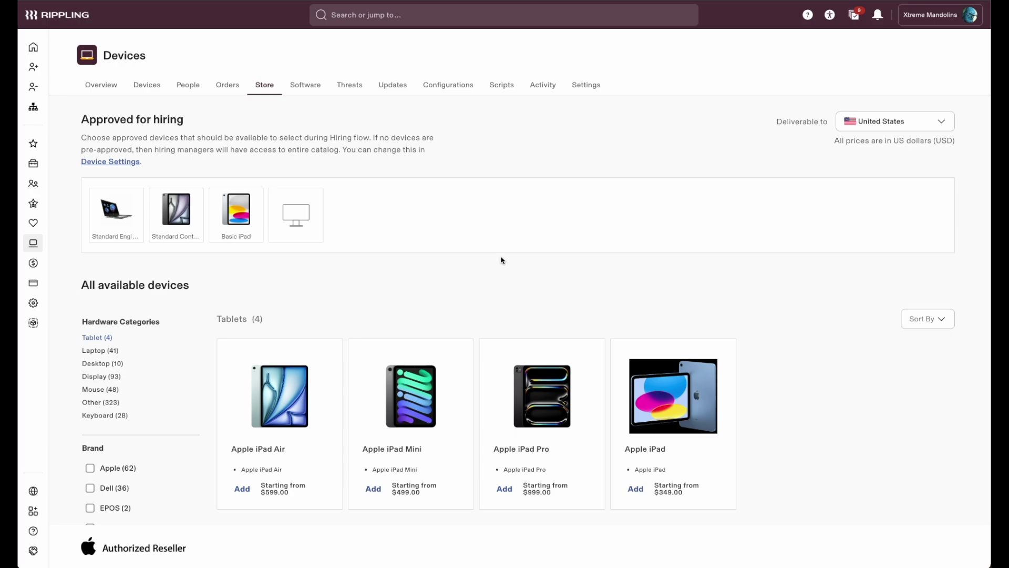
pyautogui.click(281, 407)
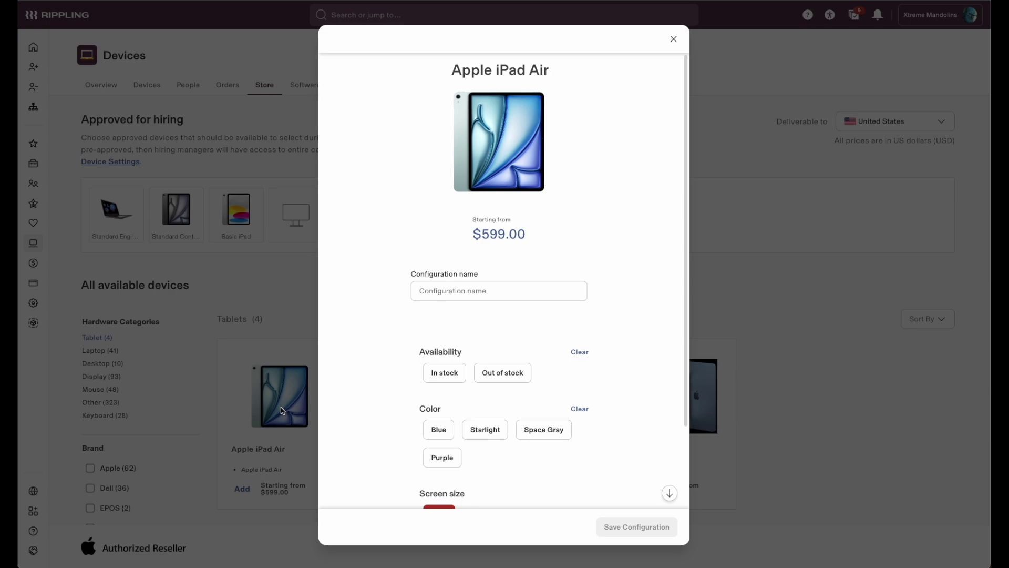
pyautogui.scroll(-3, 412, 362)
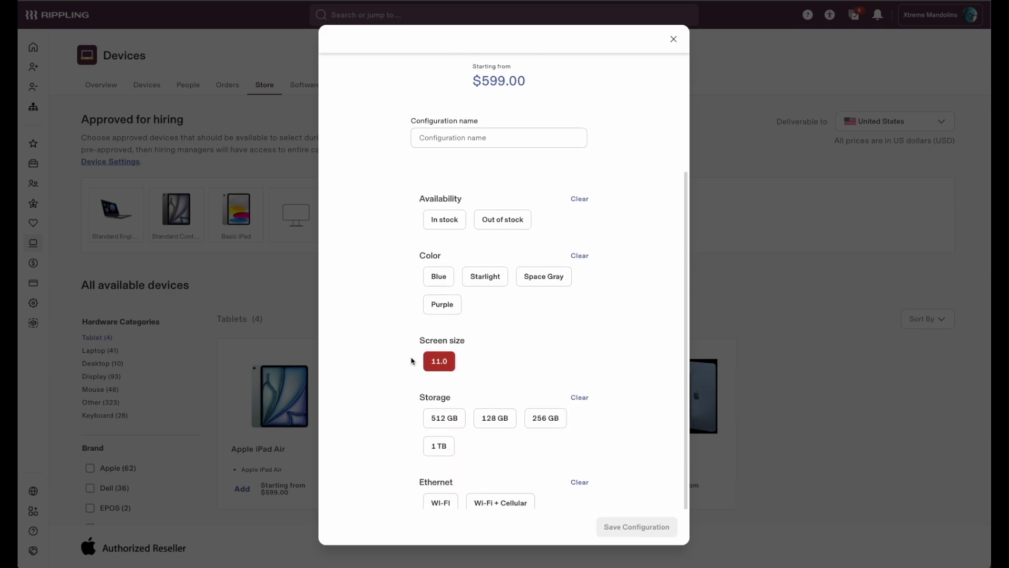
pyautogui.scroll(3, 412, 361)
pyautogui.click(673, 38)
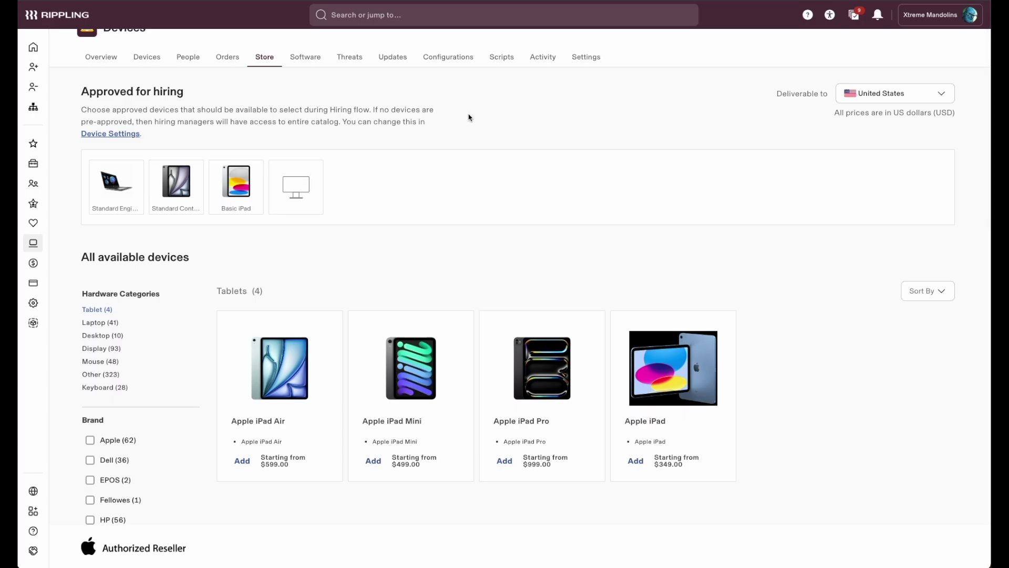
pyautogui.scroll(1, 470, 119)
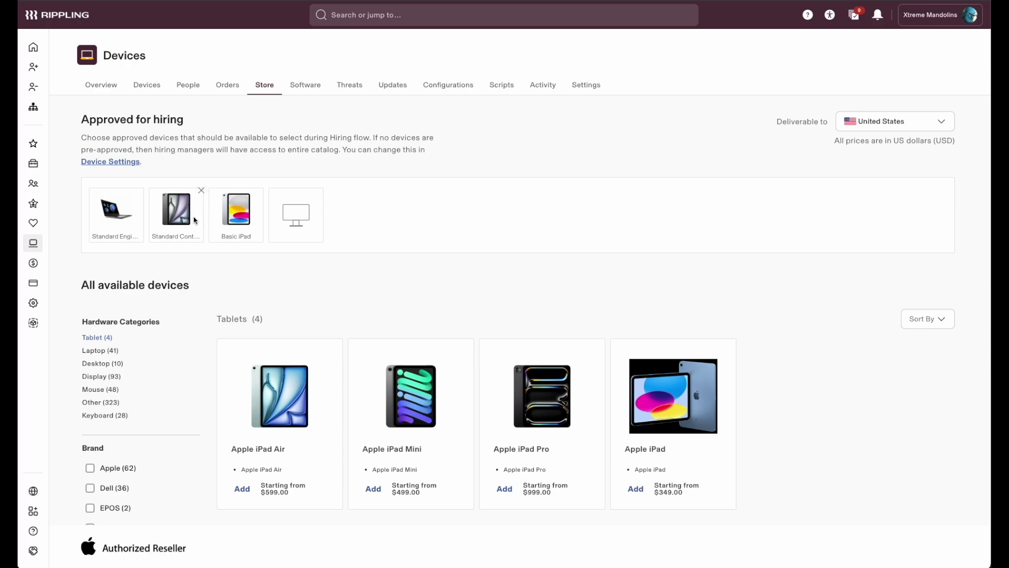
# On the Devices list, clear the previous search to look up the employee's devices.
pyautogui.moveTo(237, 187)
pyautogui.click(147, 84)
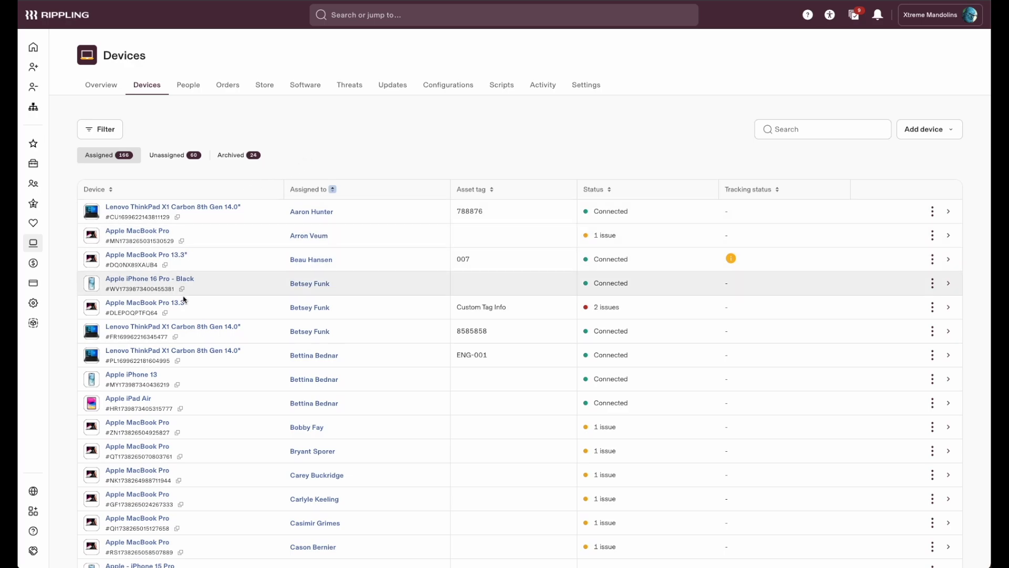
pyautogui.click(797, 128)
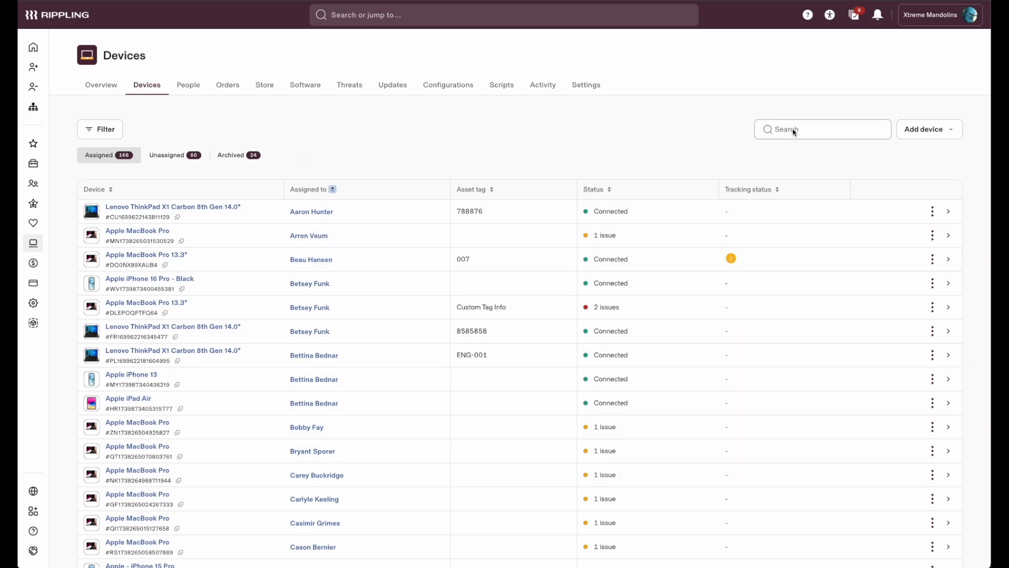
pyautogui.write('ipad')
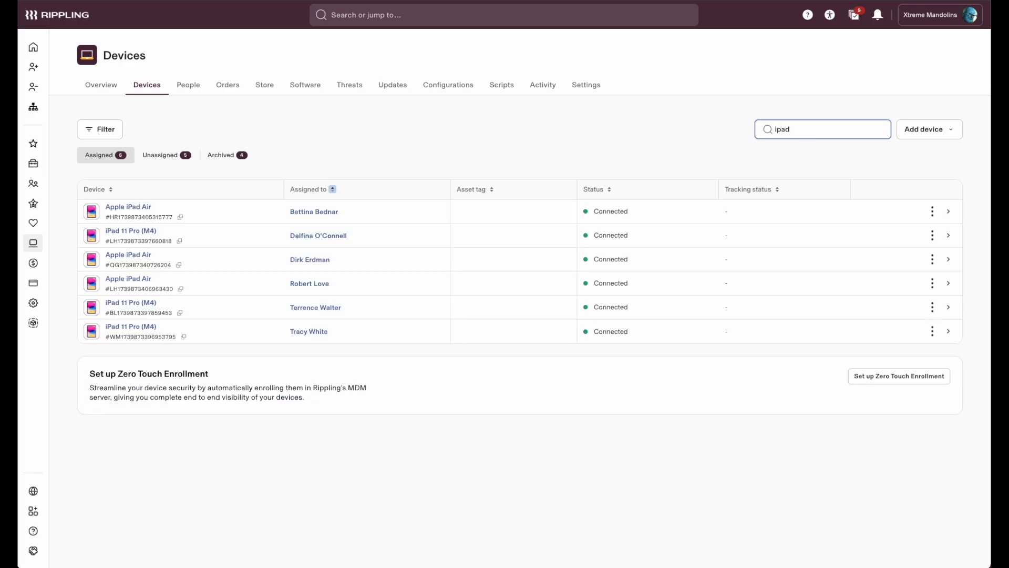
pyautogui.hotkey('ctrl', 'a')
pyautogui.write('di')
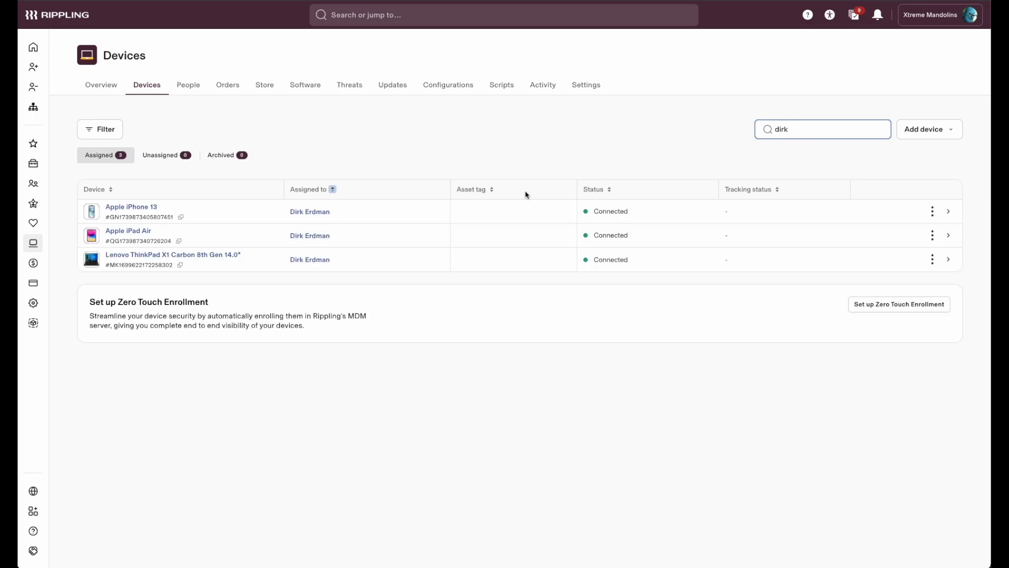
# Open the Apple iPad Air's details and review its assignee, specs and installed apps.
pyautogui.click(134, 231)
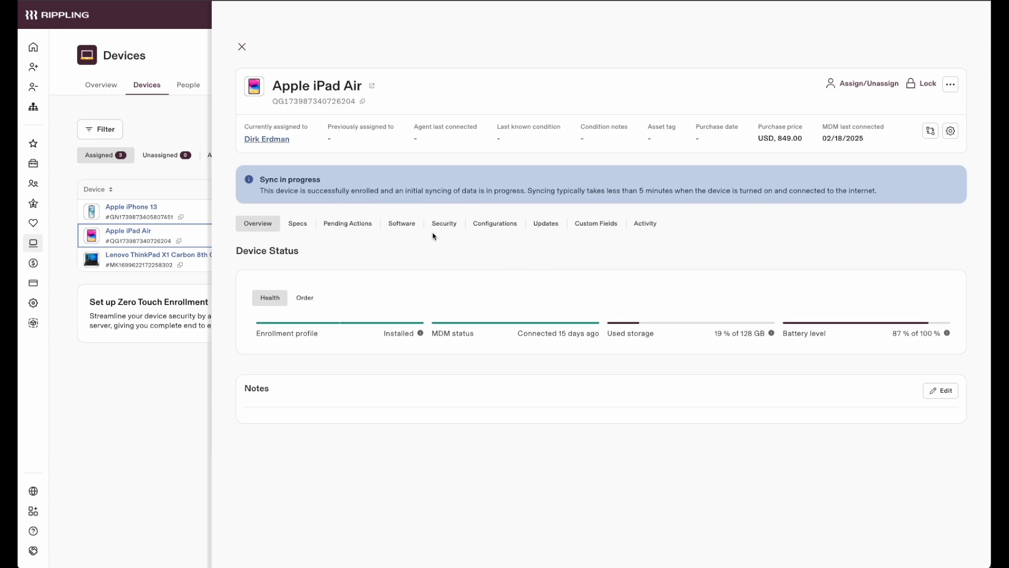
pyautogui.moveTo(296, 143); pyautogui.dragTo(243, 126)
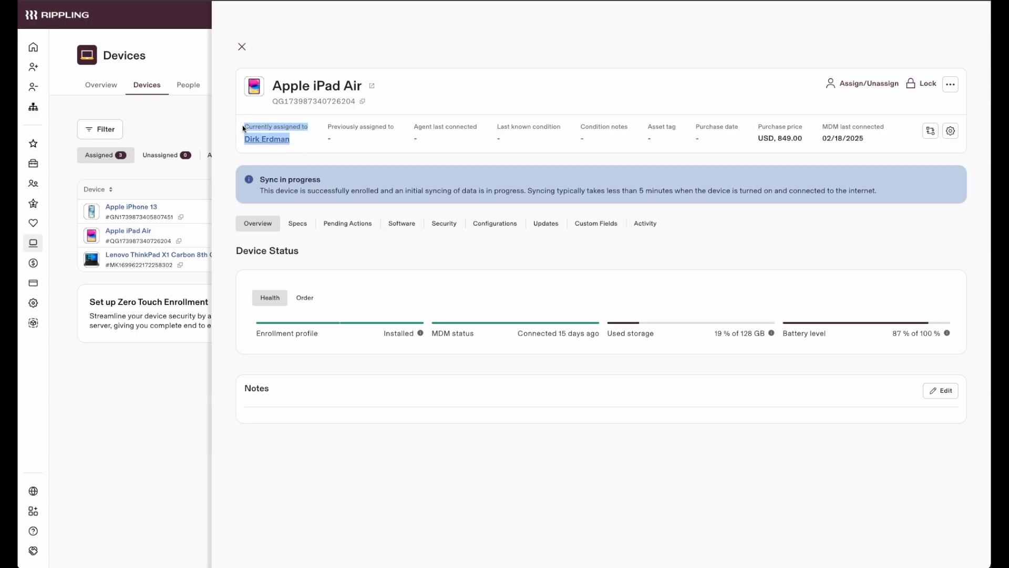
pyautogui.click(298, 223)
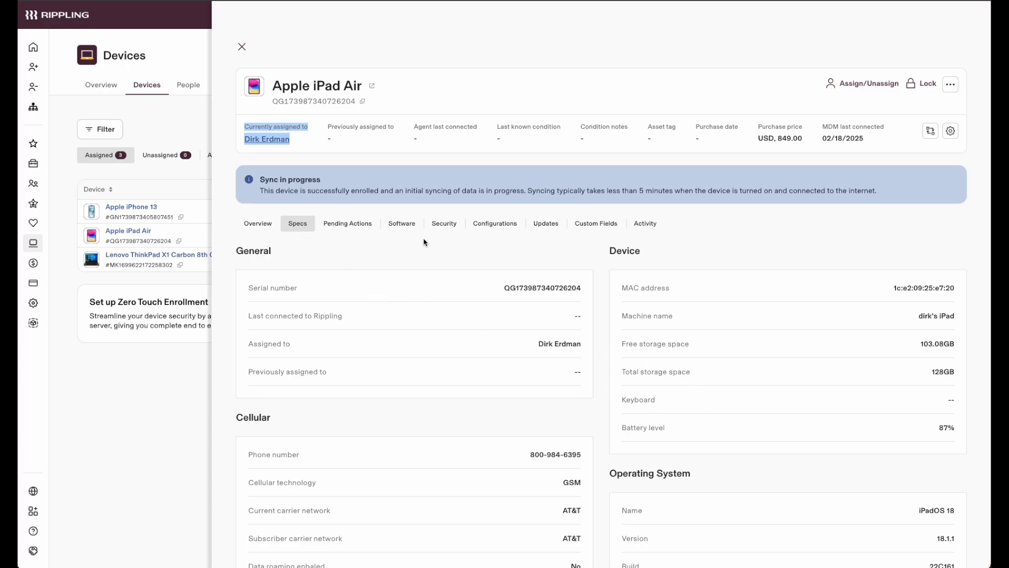
pyautogui.click(397, 231)
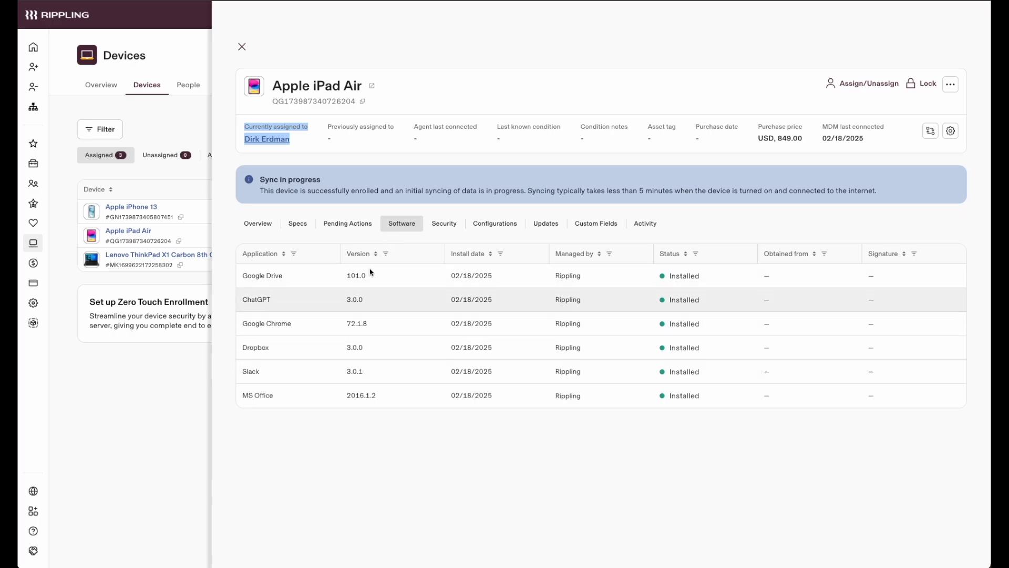
# Check the iPad's passcode security, its installed configurations, and its available device actions.
pyautogui.click(455, 225)
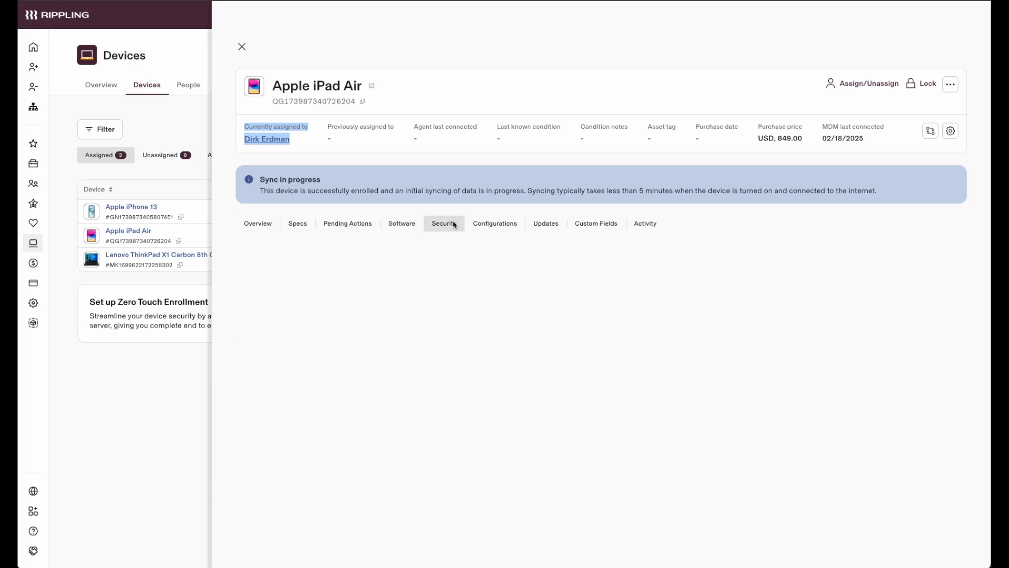
pyautogui.moveTo(249, 319); pyautogui.dragTo(352, 320)
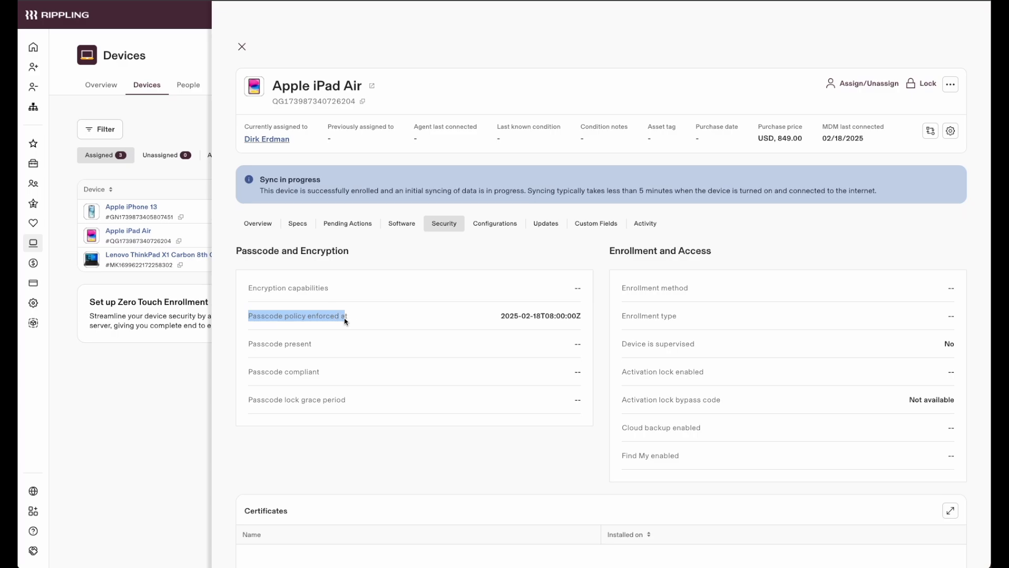
pyautogui.click(495, 223)
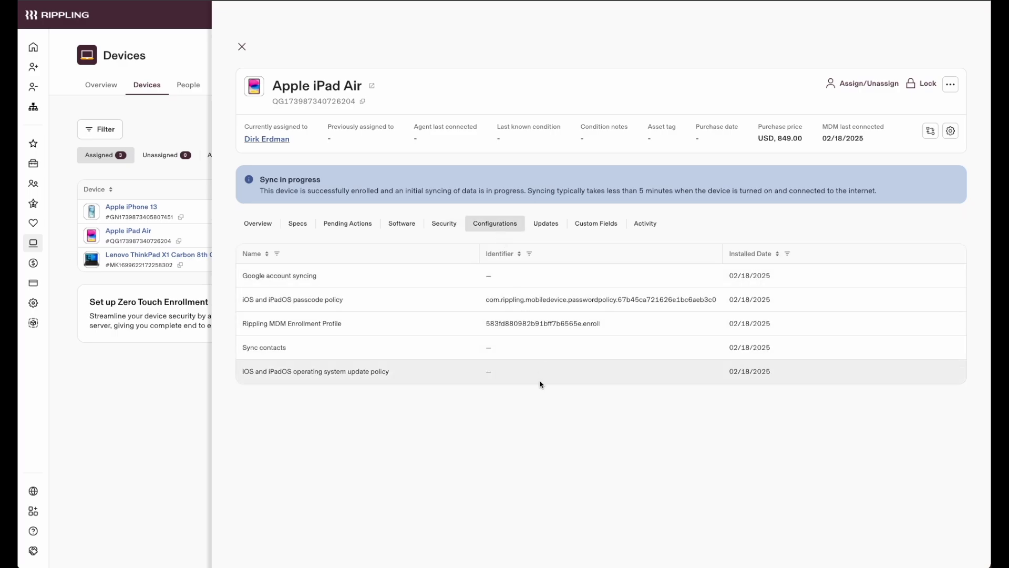
pyautogui.click(951, 84)
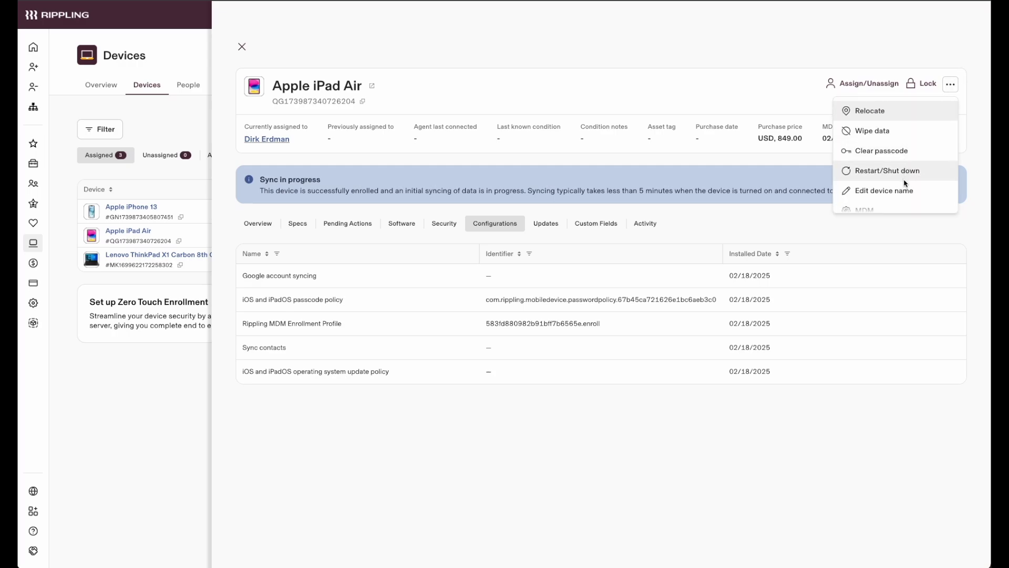
pyautogui.scroll(-2, 904, 182)
pyautogui.scroll(-1, 904, 187)
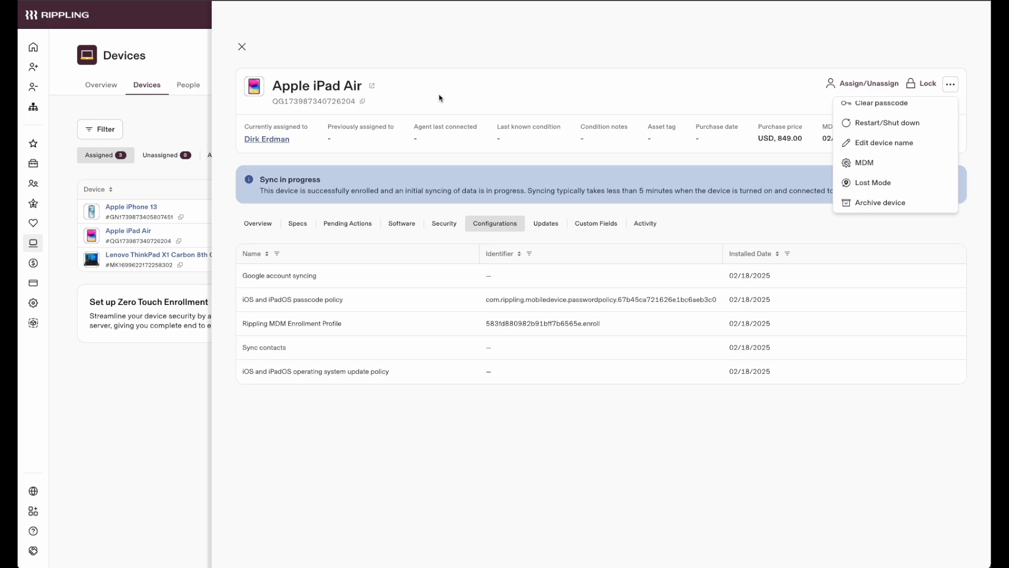
# Add the iOS app 'Rippling - HR, IT & Finance' from the Software catalog and go to deployment settings.
pyautogui.click(243, 48)
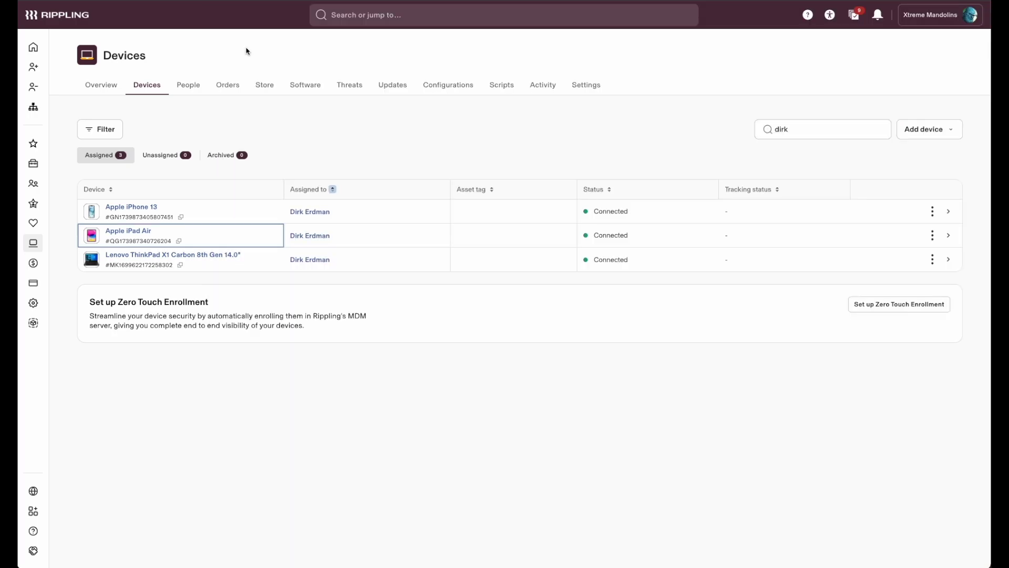
pyautogui.click(305, 84)
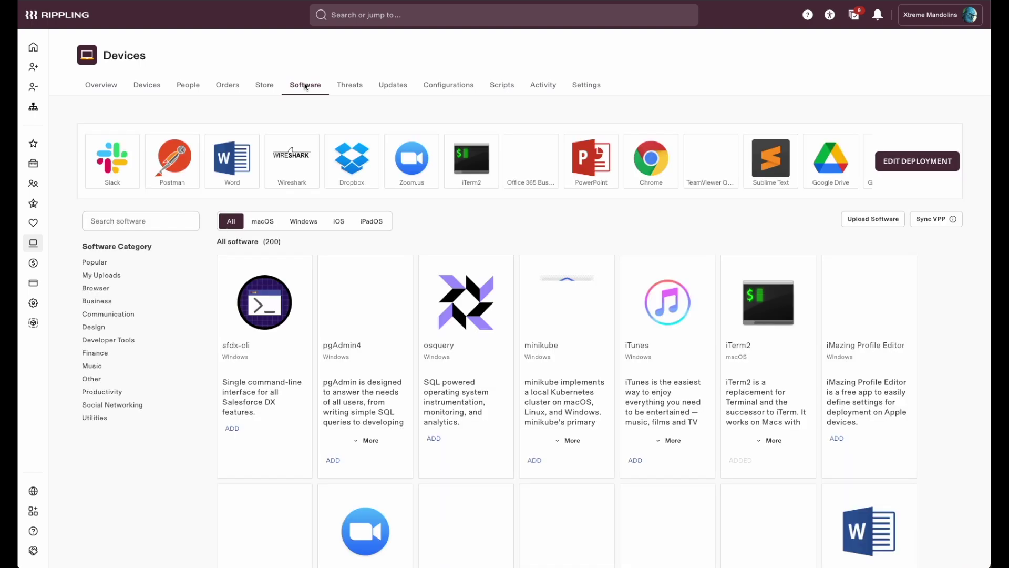
pyautogui.click(339, 221)
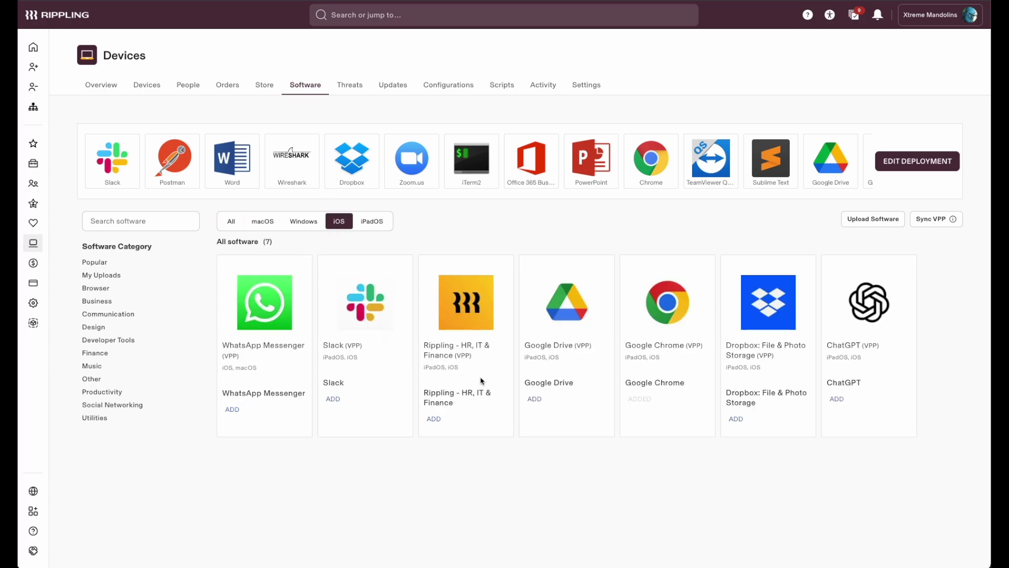
pyautogui.click(433, 419)
pyautogui.click(931, 220)
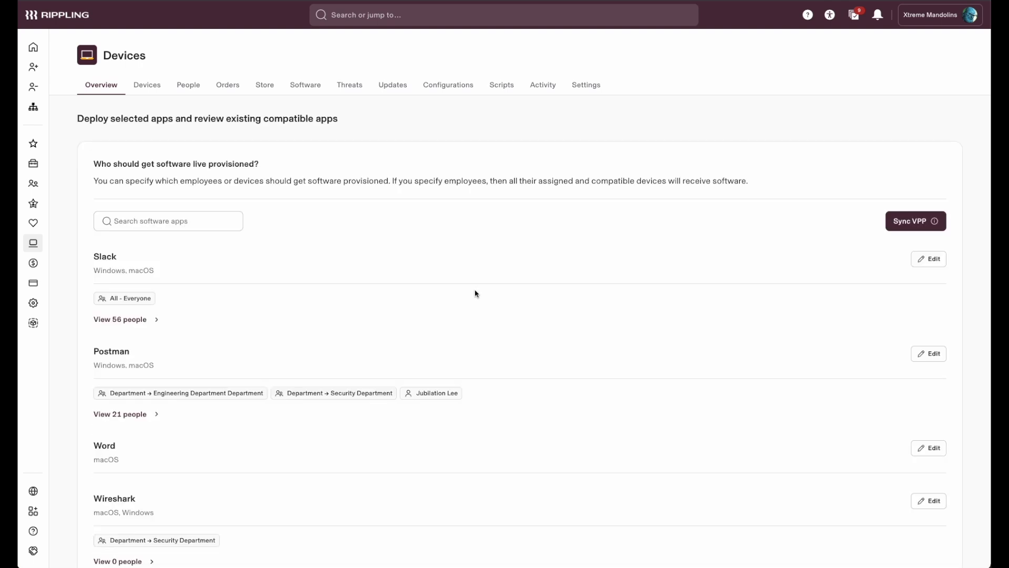
pyautogui.scroll(-3, 432, 340)
pyautogui.scroll(-3, 433, 340)
pyautogui.scroll(-3, 433, 341)
pyautogui.scroll(-3, 432, 340)
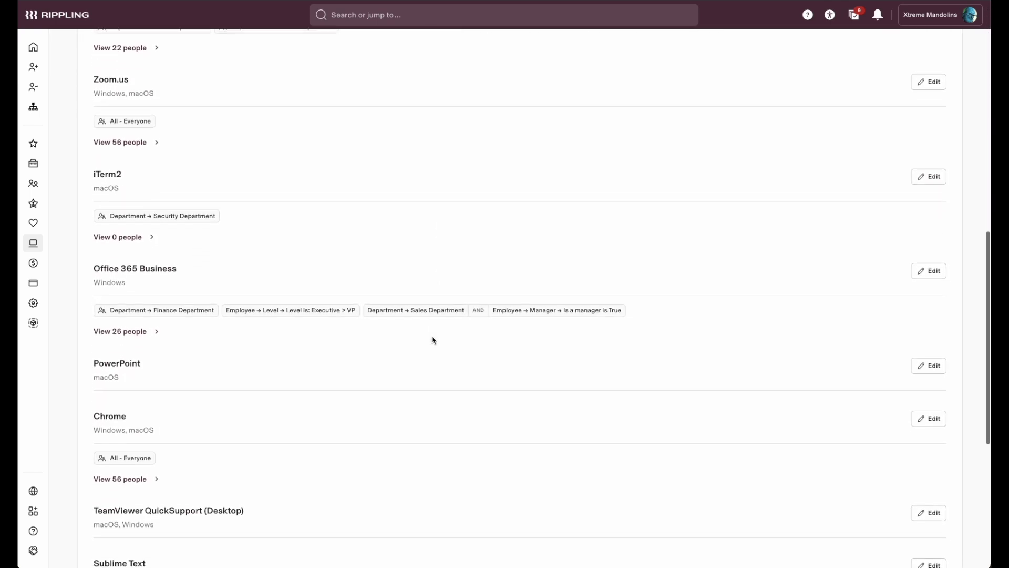
pyautogui.scroll(-2, 432, 340)
pyautogui.scroll(-2, 433, 340)
pyautogui.scroll(-3, 433, 340)
pyautogui.scroll(-1, 432, 340)
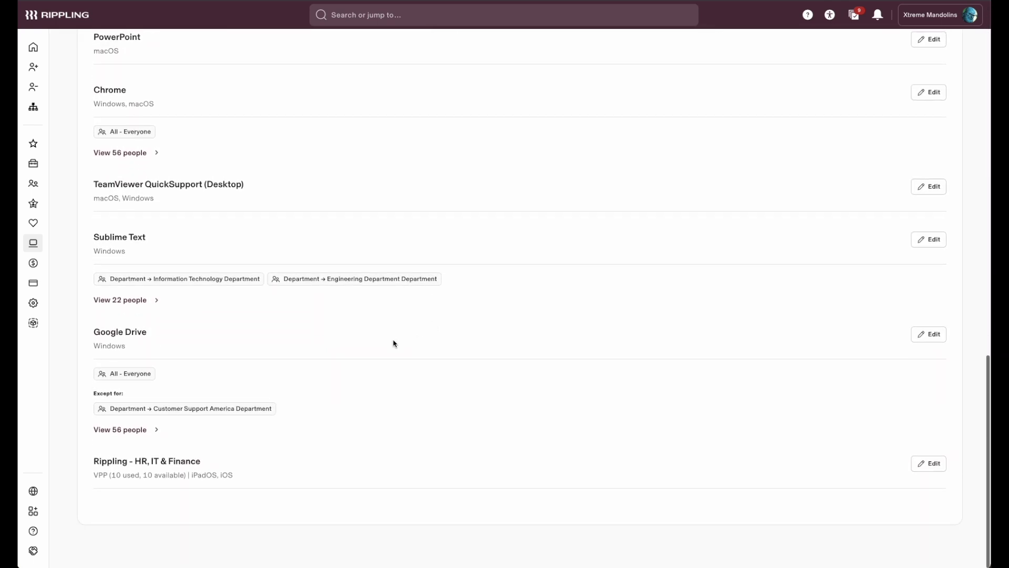
# Set the Rippling - HR, IT & Finance app's deployment target to Employee.
pyautogui.click(929, 463)
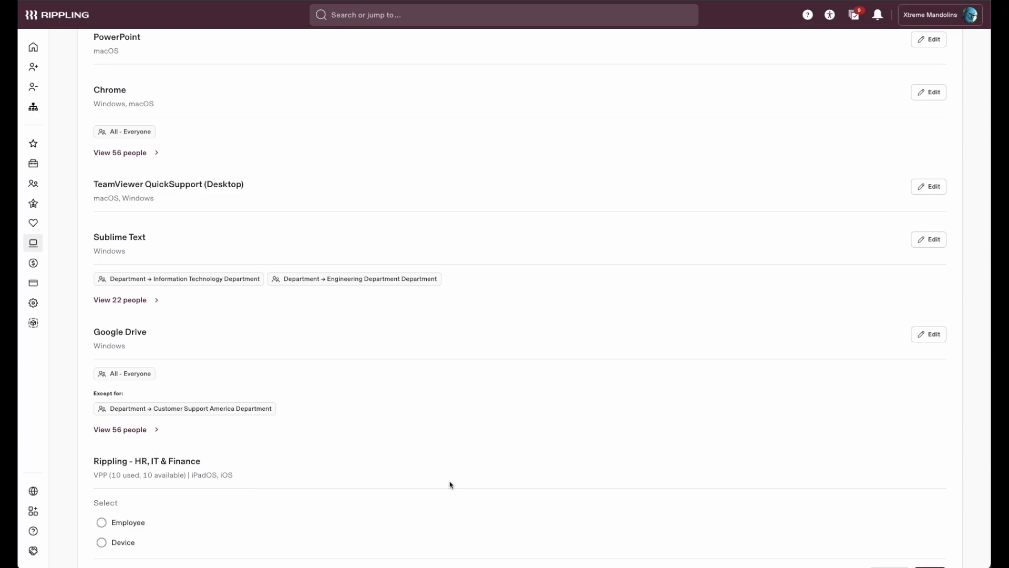
pyautogui.scroll(-3, 451, 484)
pyautogui.click(102, 425)
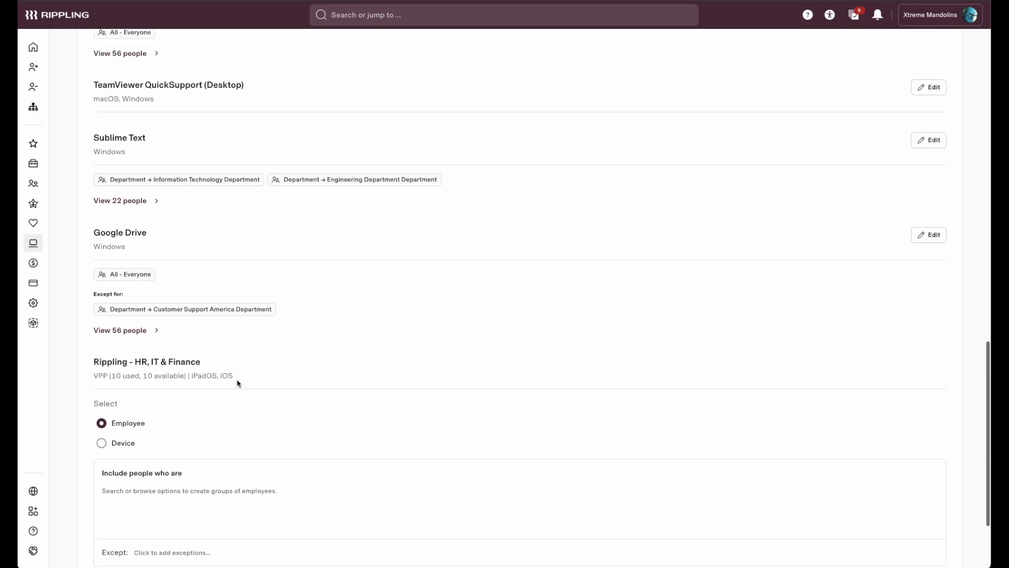
pyautogui.scroll(5, 236, 383)
pyautogui.scroll(5, 356, 232)
pyautogui.scroll(5, 357, 232)
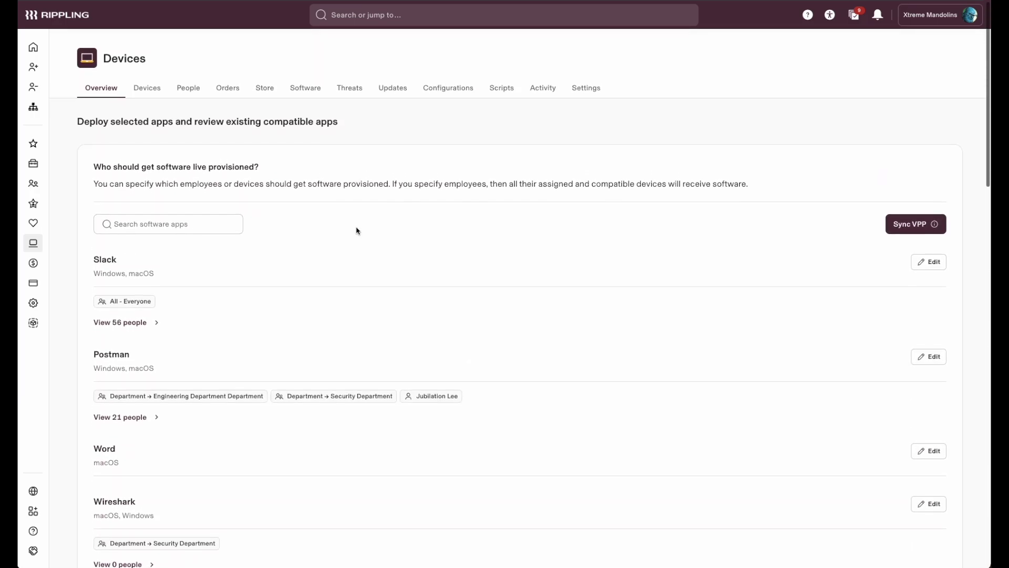
# Open the Rippling configuration library and highlight the passcode and OS update policy templates.
pyautogui.click(448, 85)
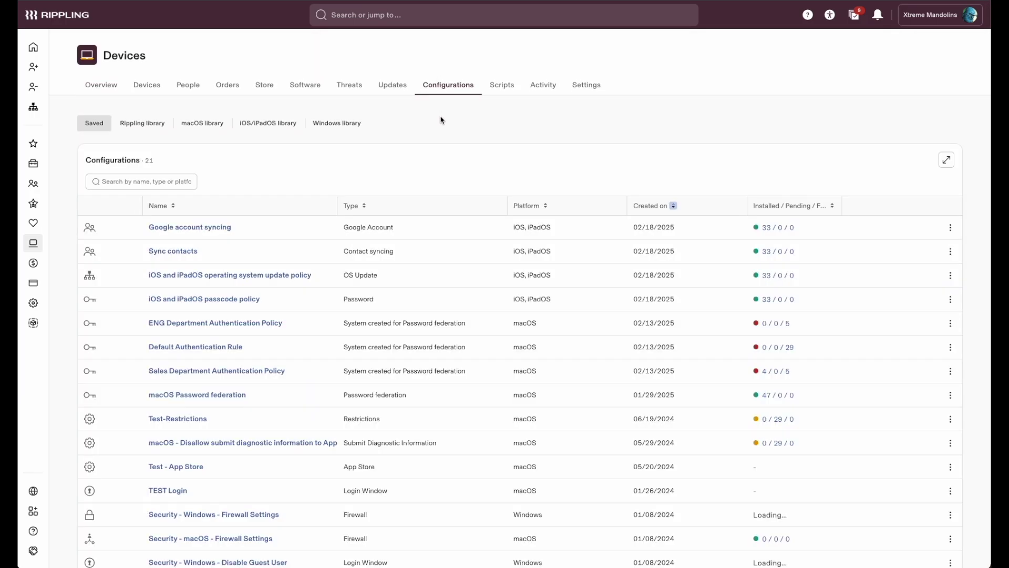
pyautogui.click(142, 123)
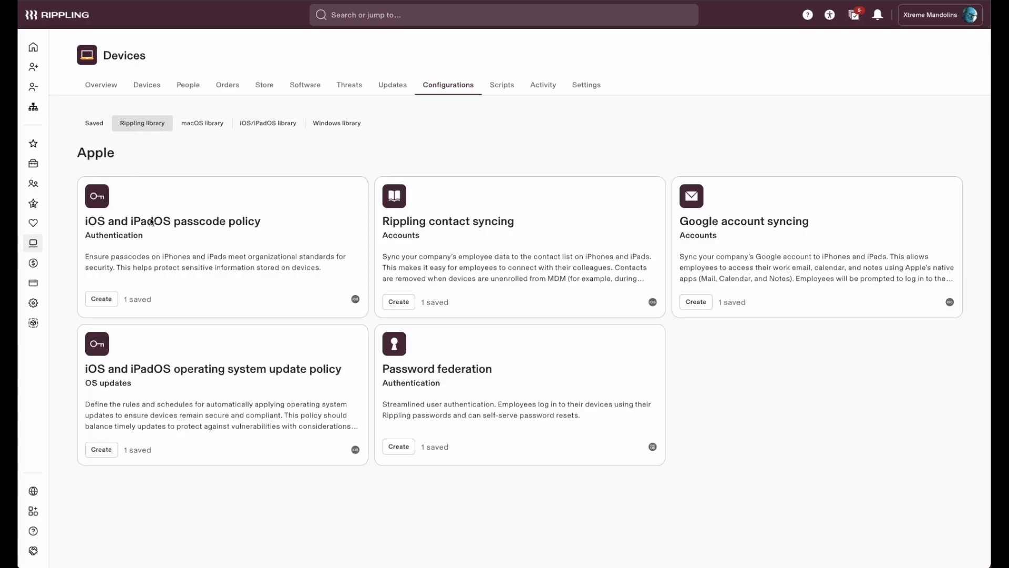
pyautogui.moveTo(87, 225); pyautogui.dragTo(259, 229)
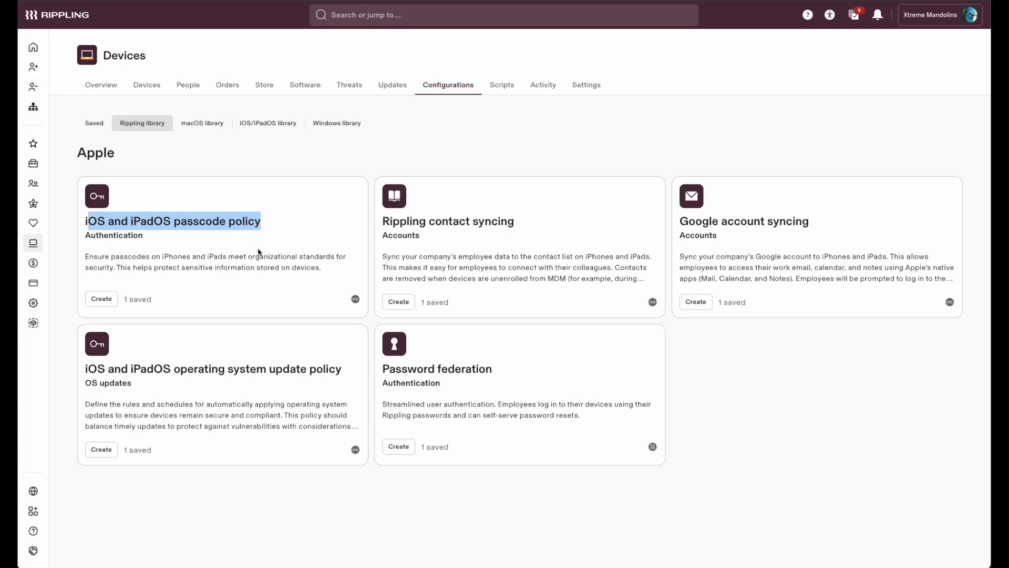
pyautogui.moveTo(173, 373); pyautogui.dragTo(344, 378)
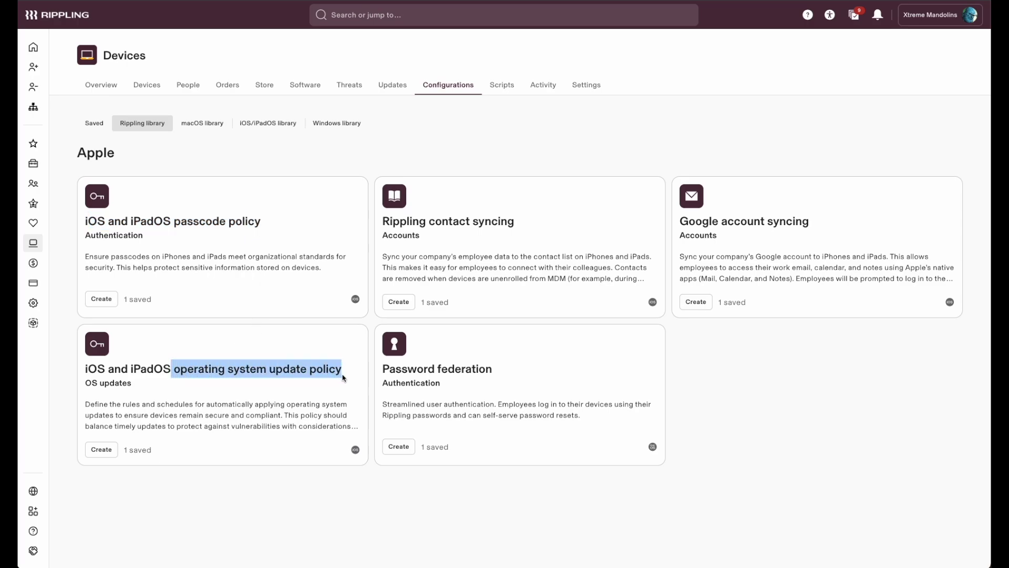
pyautogui.click(440, 230)
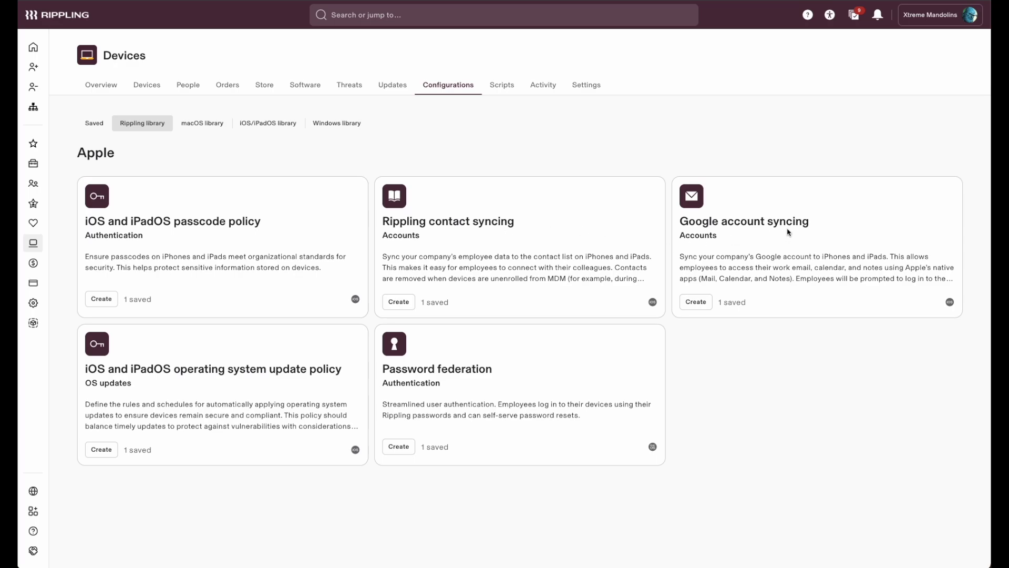
# View the 39 iOS/iPadOS templates, then open and cancel the custom configuration upload form.
pyautogui.click(268, 124)
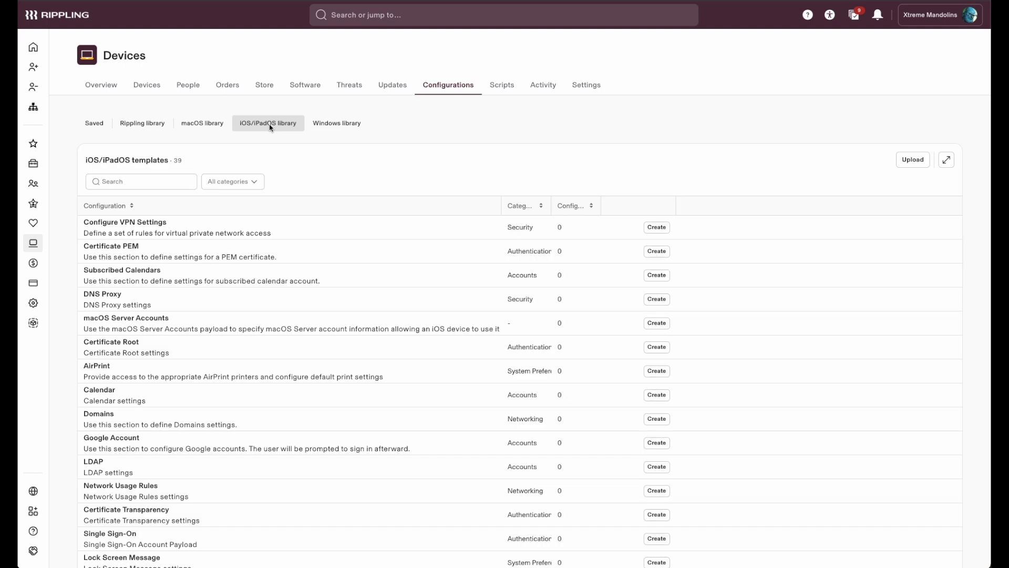
pyautogui.scroll(-3, 338, 349)
pyautogui.scroll(-2, 338, 349)
pyautogui.scroll(-2, 338, 348)
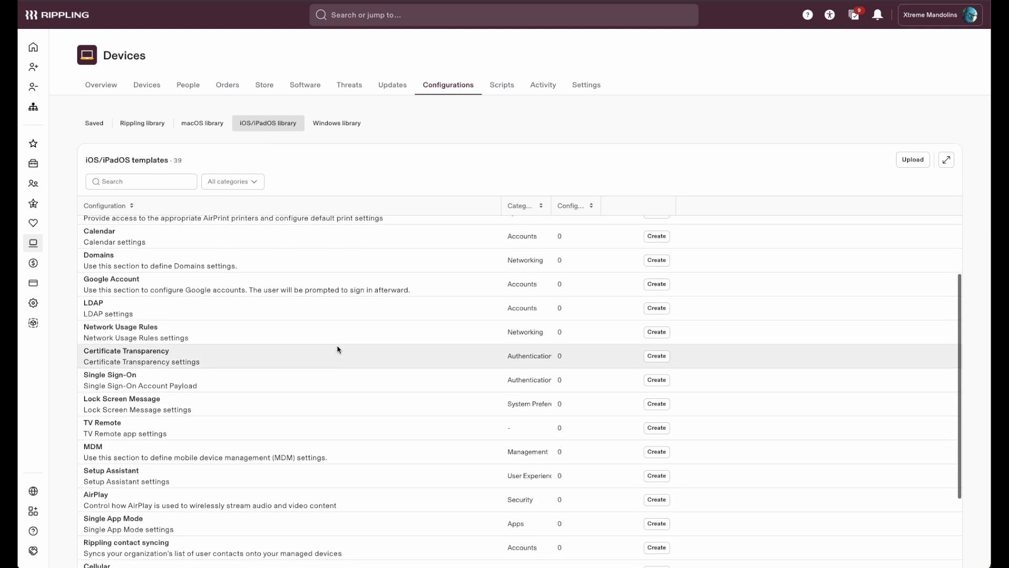
pyautogui.scroll(-2, 338, 349)
pyautogui.scroll(-2, 337, 349)
pyautogui.scroll(-2, 338, 349)
pyautogui.scroll(-2, 338, 349)
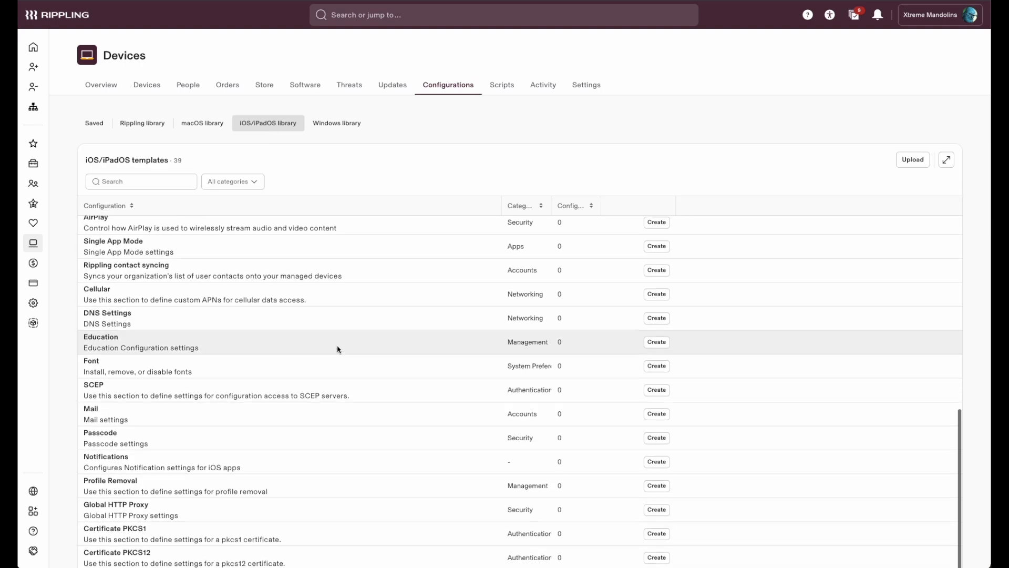
pyautogui.scroll(-2, 338, 349)
pyautogui.scroll(-1, 338, 349)
pyautogui.scroll(3, 337, 349)
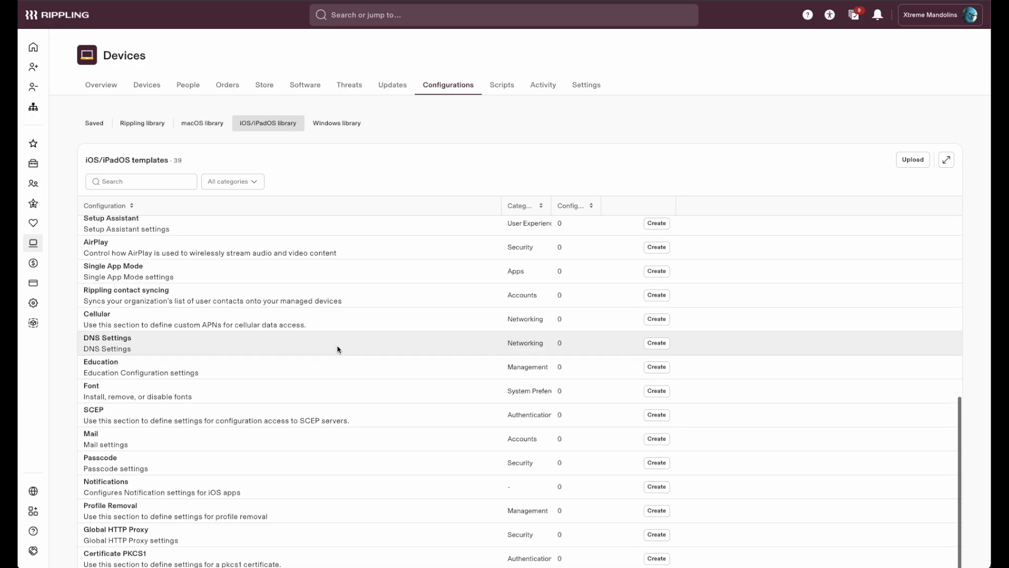
pyautogui.scroll(3, 337, 348)
pyautogui.scroll(2, 338, 349)
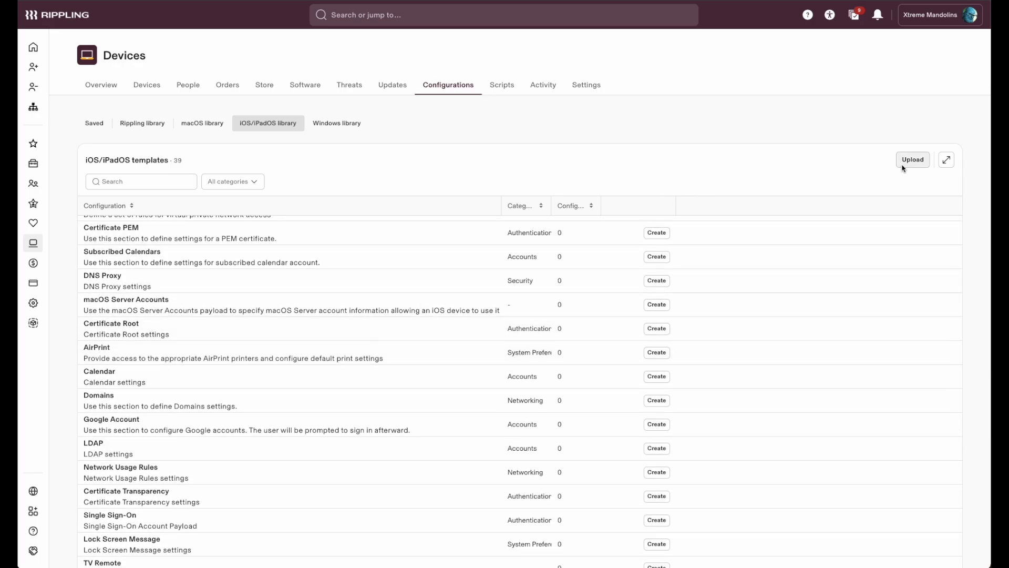
pyautogui.click(912, 160)
pyautogui.click(454, 145)
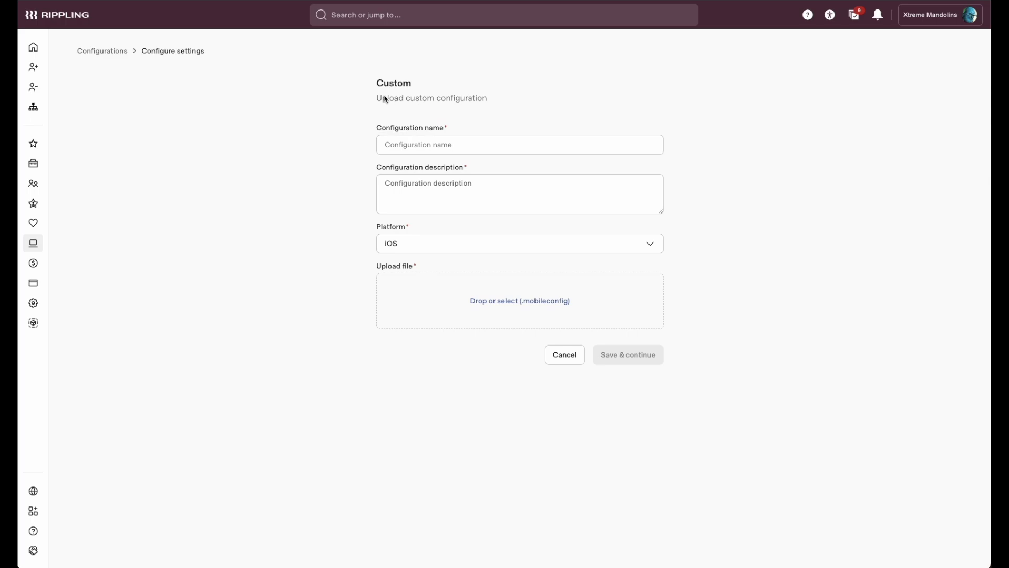
pyautogui.moveTo(378, 98); pyautogui.dragTo(480, 104)
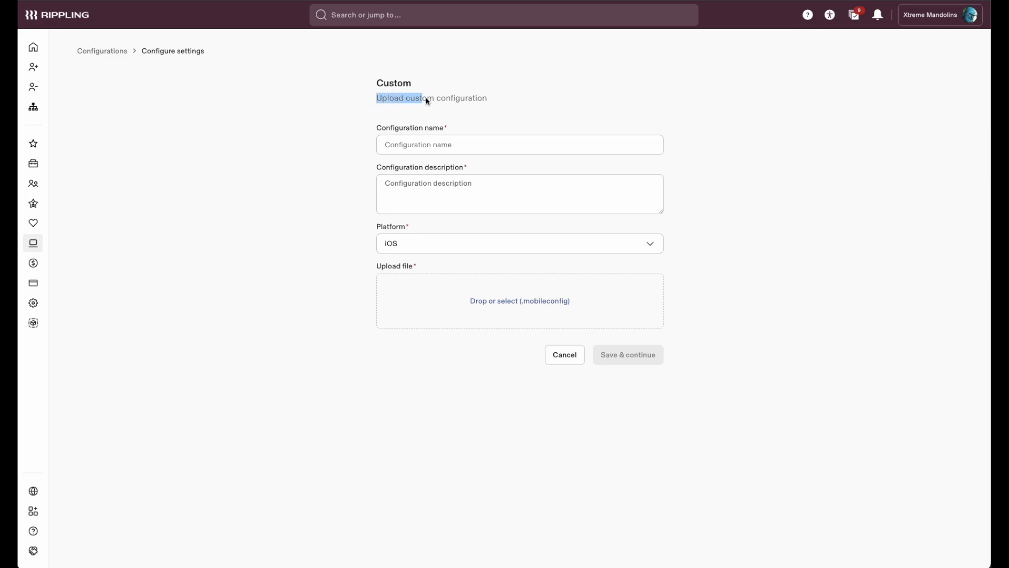
pyautogui.click(565, 354)
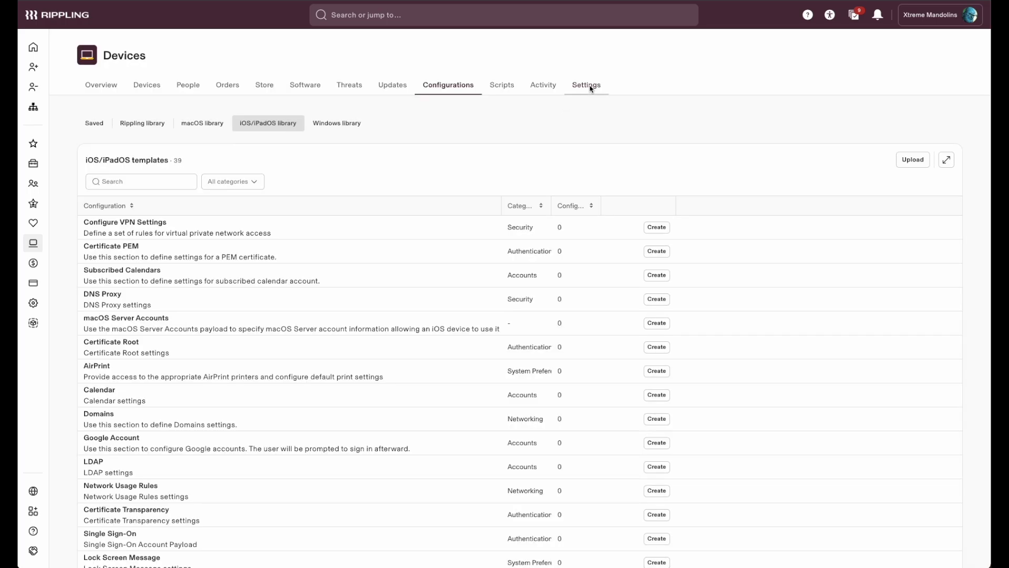
# Review Zero-touch and Self enrollment settings and preview the iOS/iPadOS enrollment invite email.
pyautogui.click(587, 85)
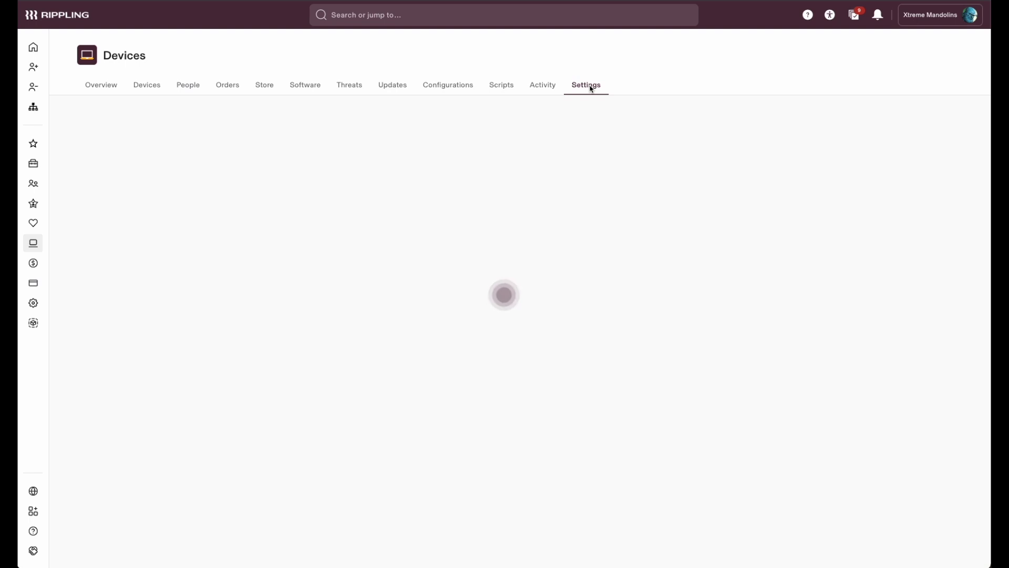
pyautogui.click(123, 141)
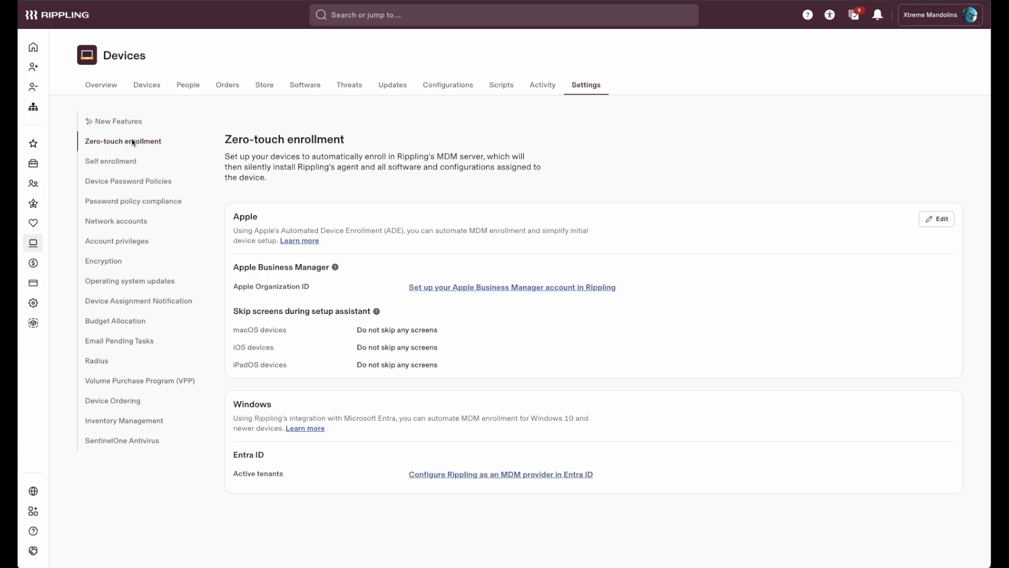
pyautogui.moveTo(228, 157); pyautogui.dragTo(332, 180)
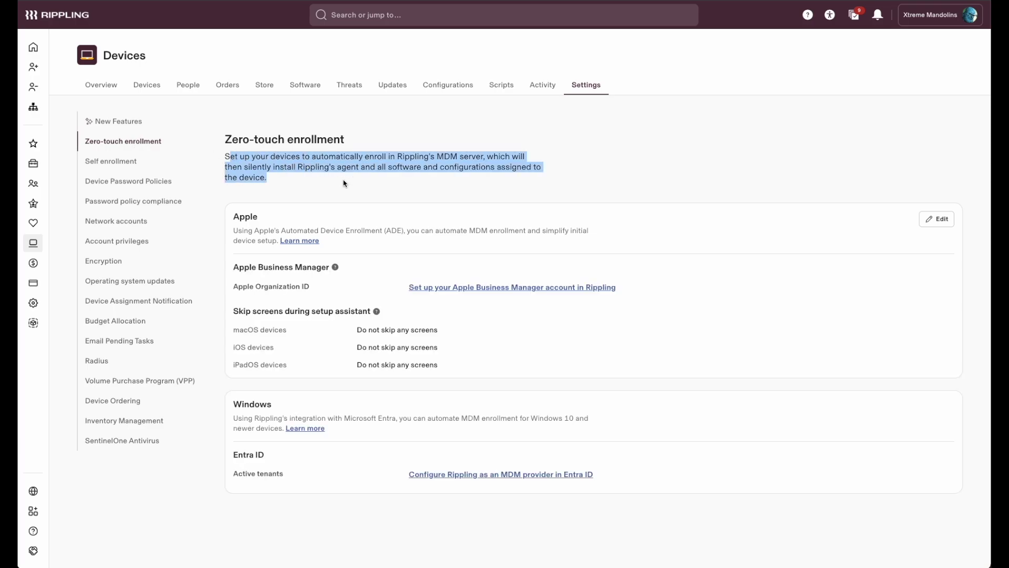
pyautogui.click(114, 163)
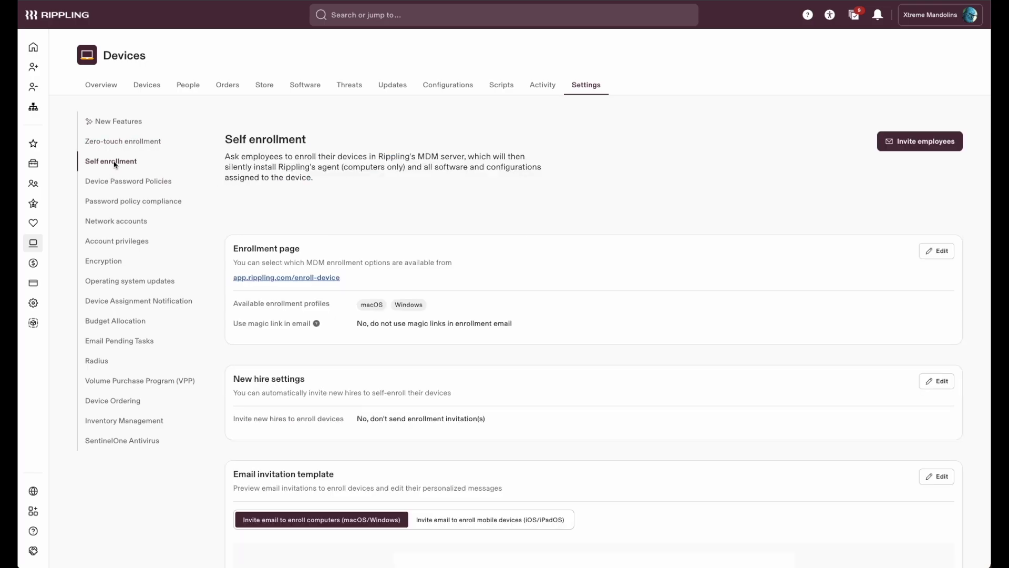
pyautogui.moveTo(229, 164); pyautogui.dragTo(332, 190)
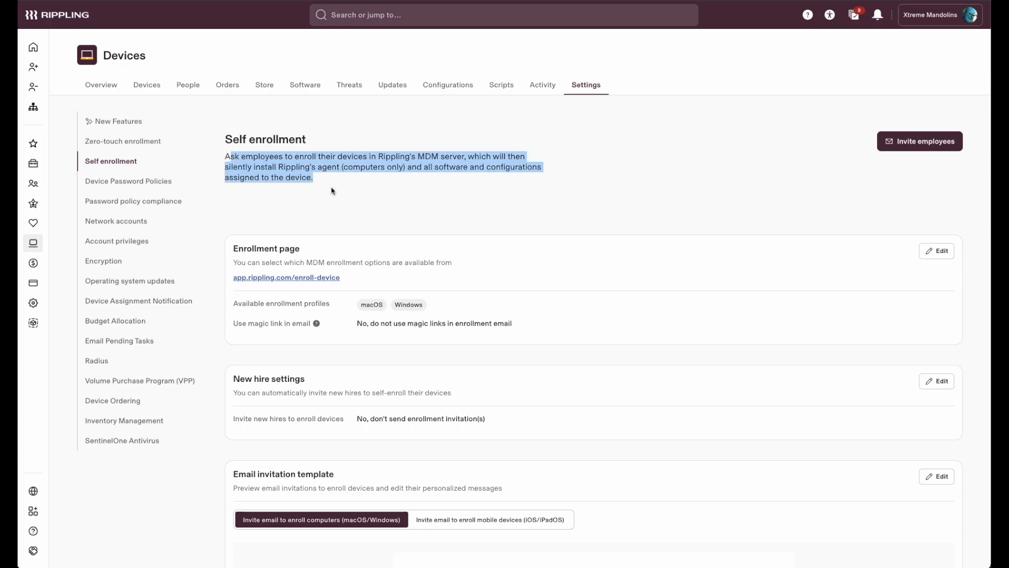
pyautogui.scroll(-5, 340, 336)
pyautogui.scroll(-5, 340, 337)
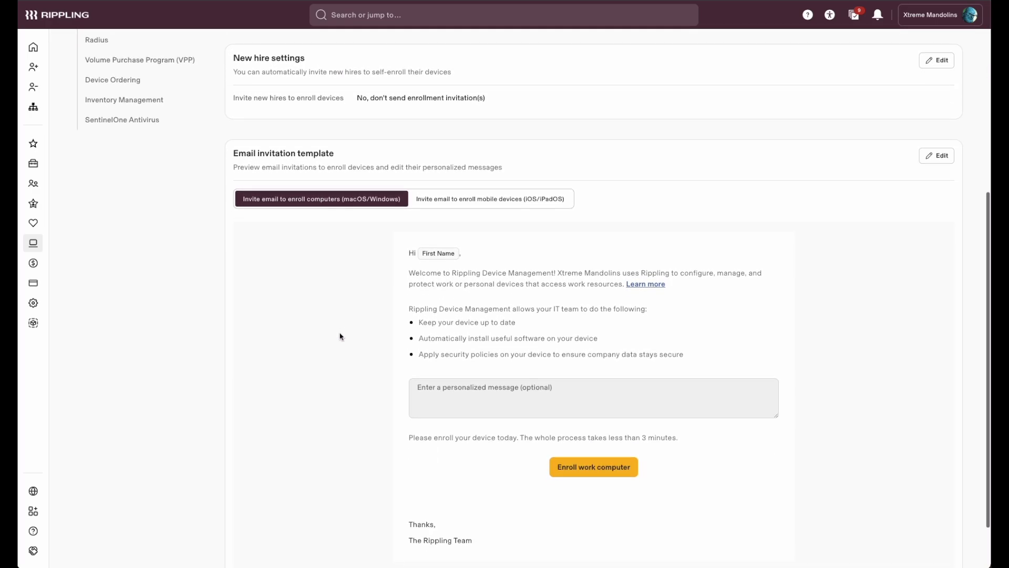
pyautogui.click(493, 199)
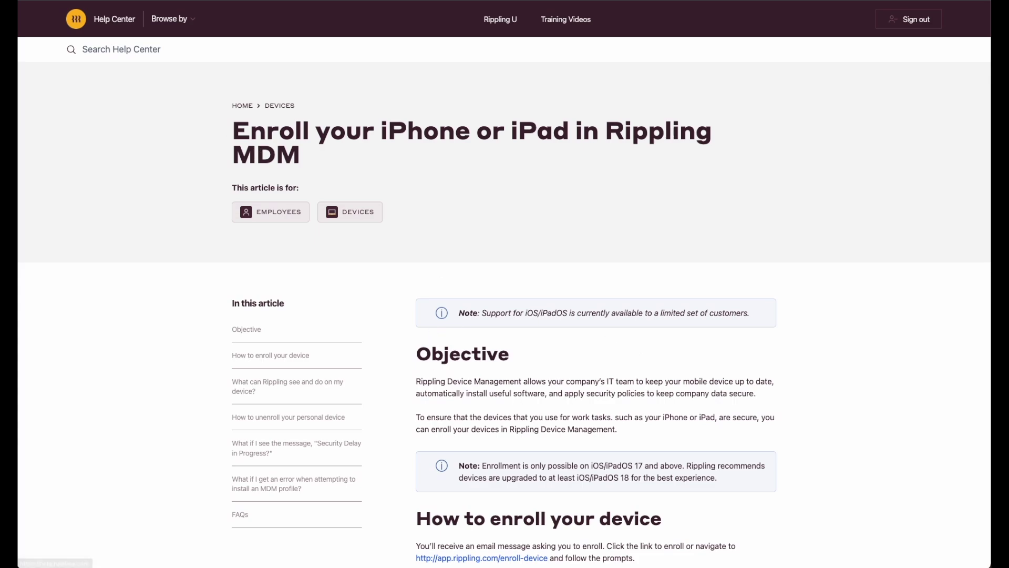
# Go from the Help Center article to the Rippling IT page and request a demo.
pyautogui.click(114, 19)
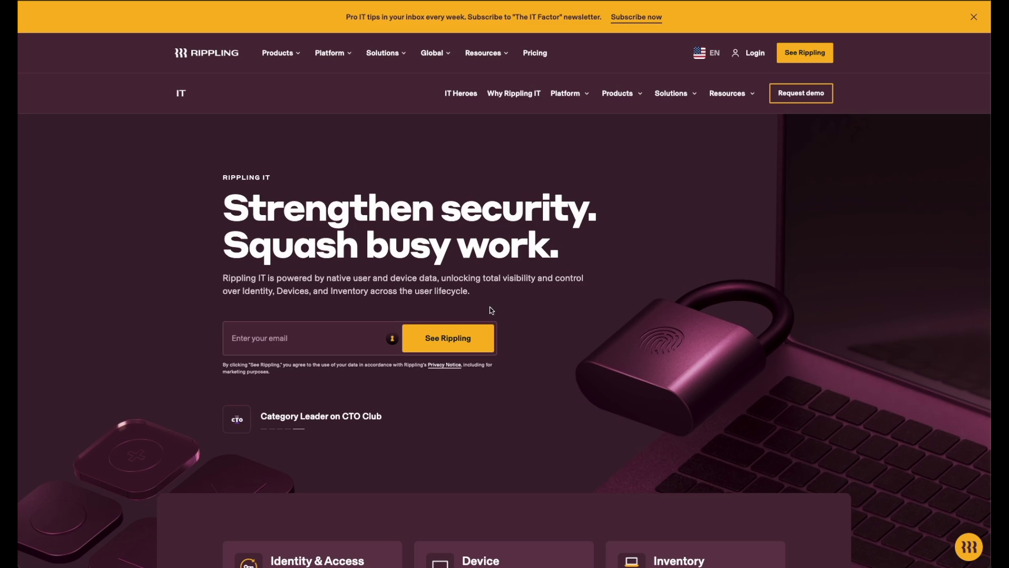
pyautogui.click(799, 98)
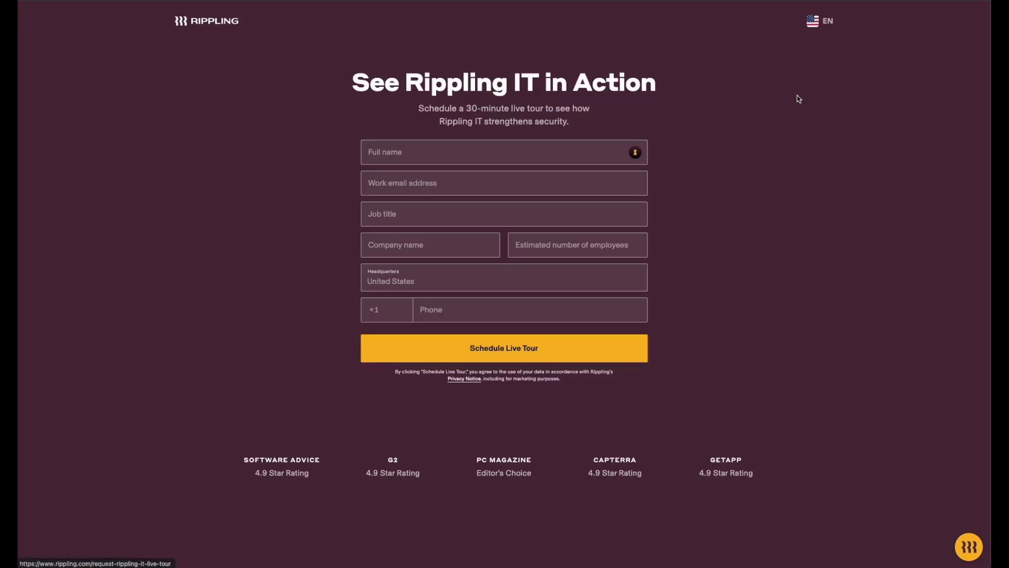